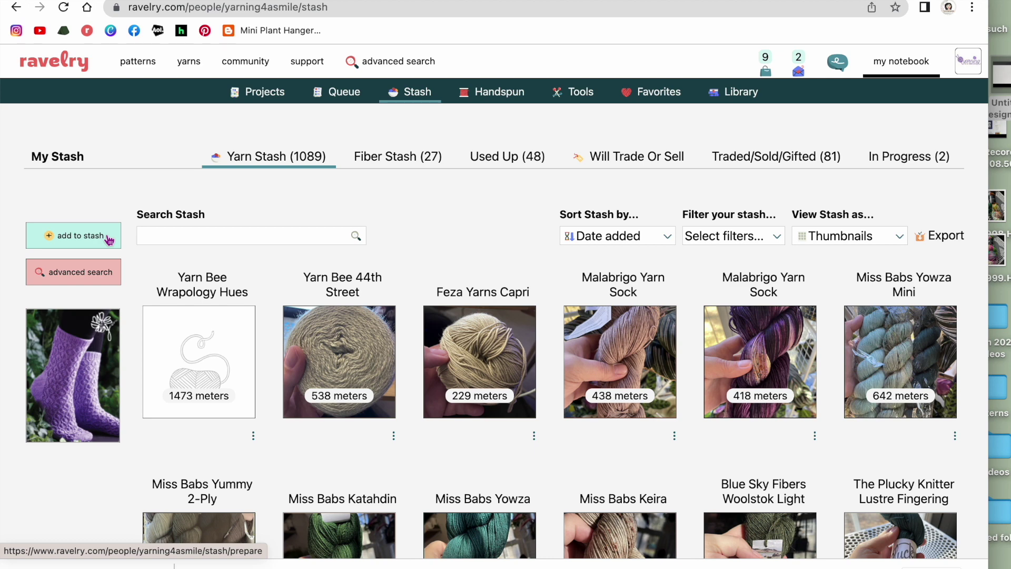
# - Open the form for adding a new yarn to the stash and review its purchase and naming fields
pyautogui.click(109, 240)
pyautogui.scroll(-10, 332, 339)
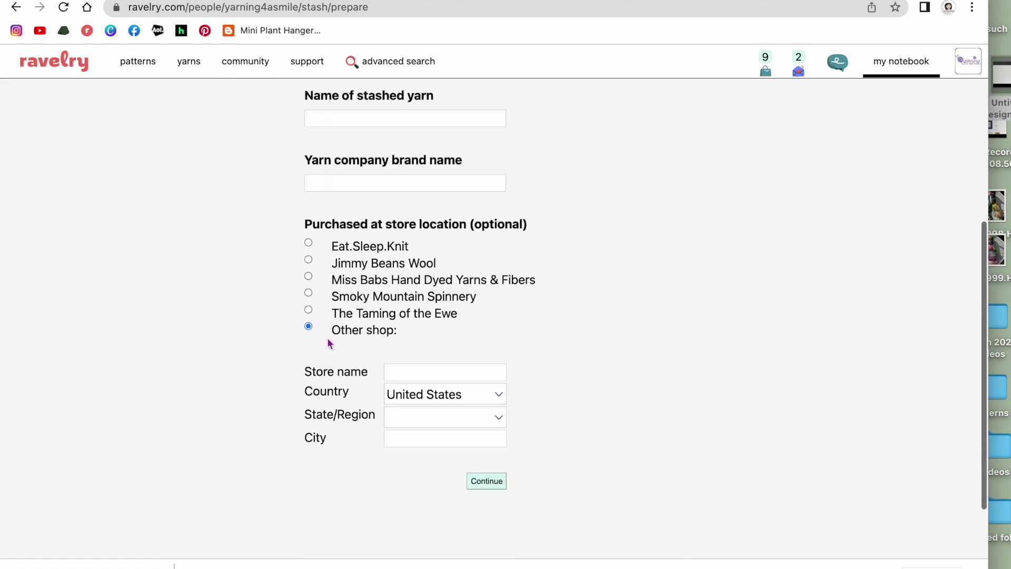
pyautogui.scroll(5, 322, 342)
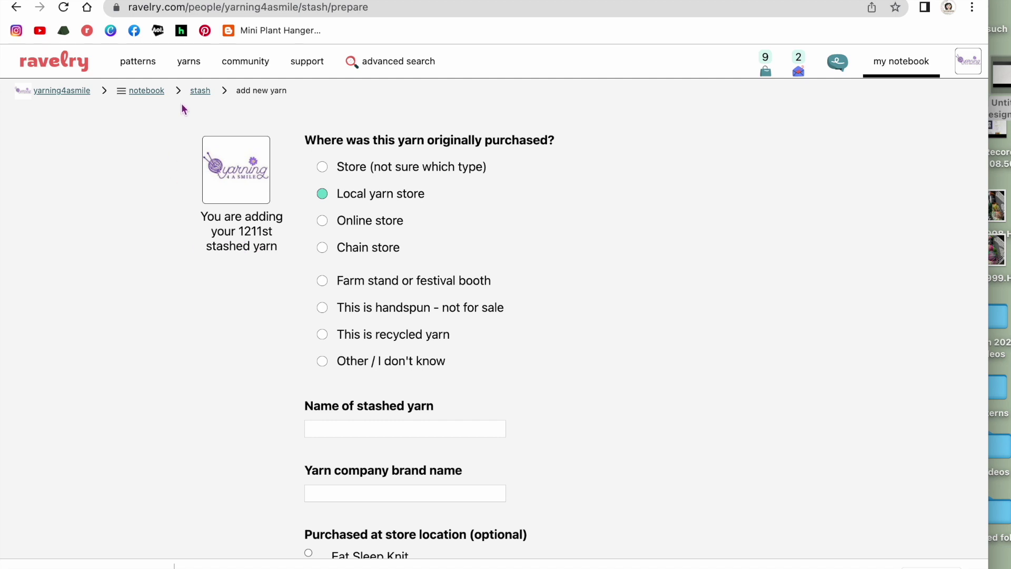
# - Search the yarn database for "A home Spun House" and open the suggested A Homespun House brand page
pyautogui.moveTo(156, 85)
pyautogui.click(188, 62)
pyautogui.click(497, 169)
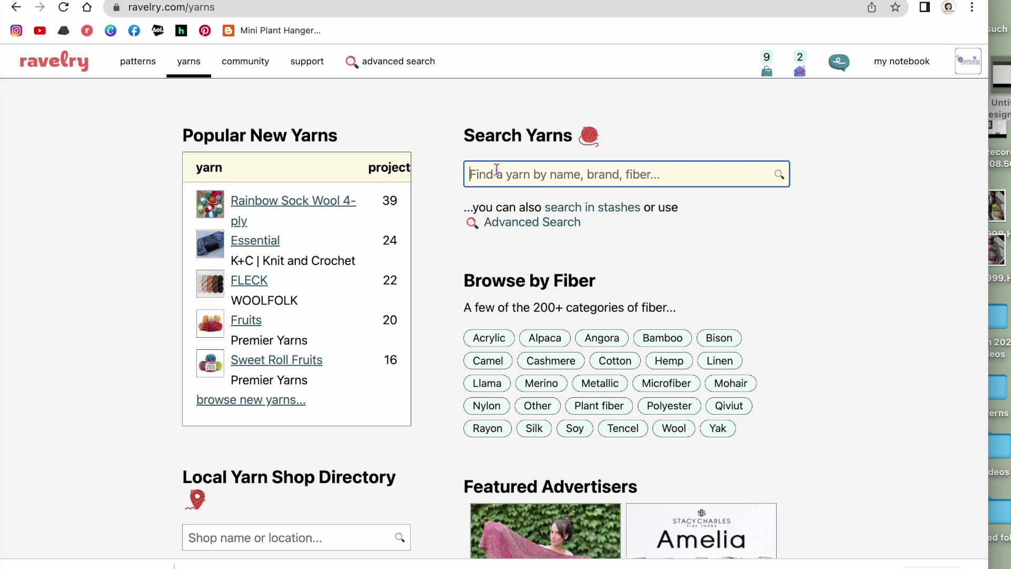
pyautogui.write('A home Spun House')
pyautogui.press('Return')
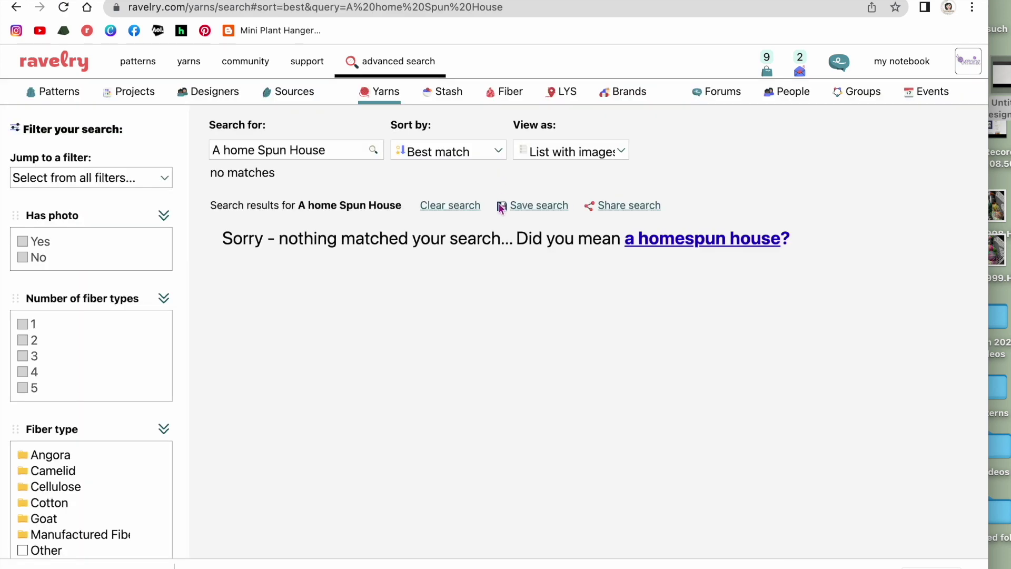
pyautogui.click(629, 236)
pyautogui.click(392, 278)
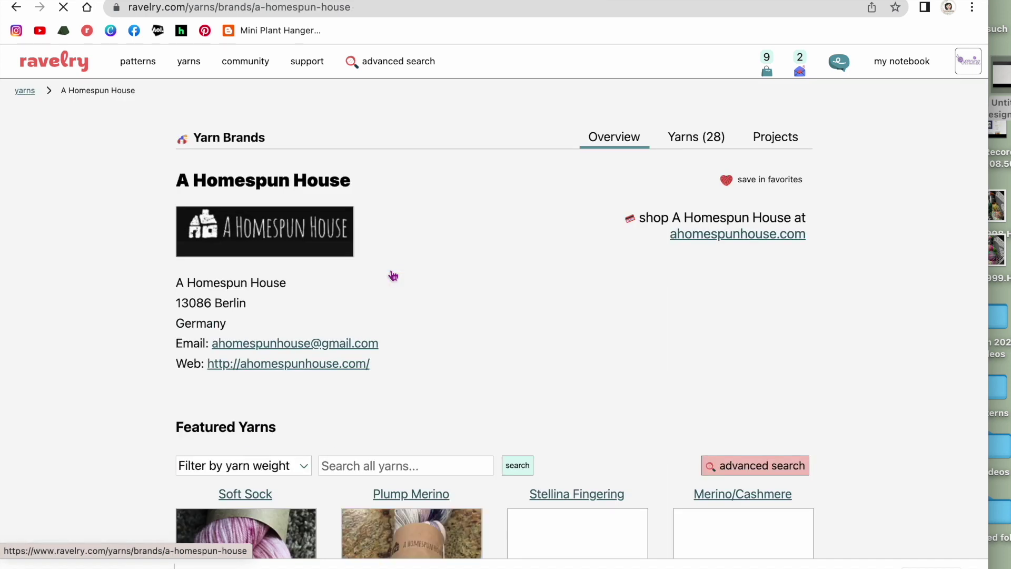
# - Open the Plump Merino yarn from the brand's featured yarns
pyautogui.scroll(-3, 400, 311)
pyautogui.scroll(-4, 412, 343)
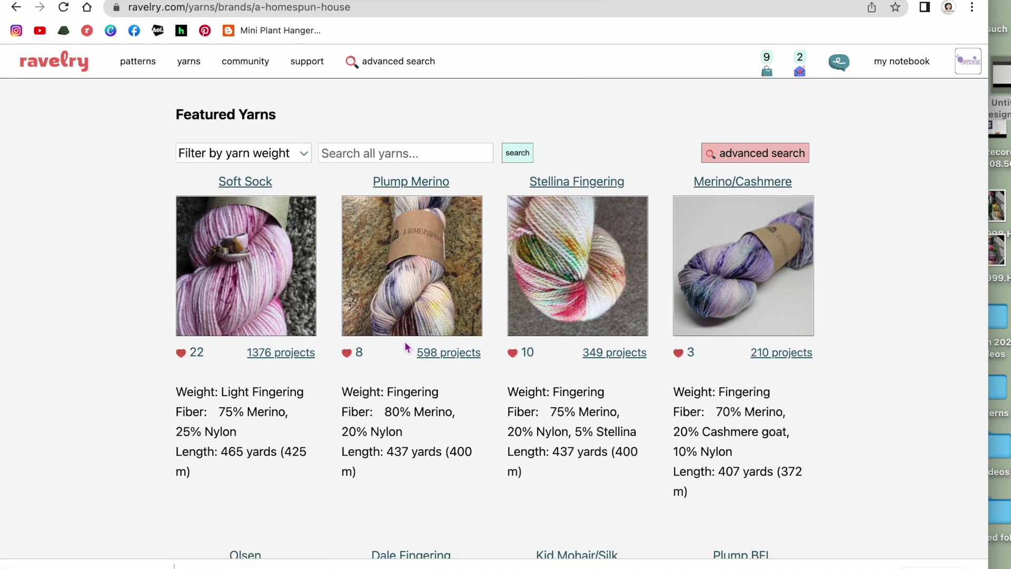
pyautogui.click(415, 182)
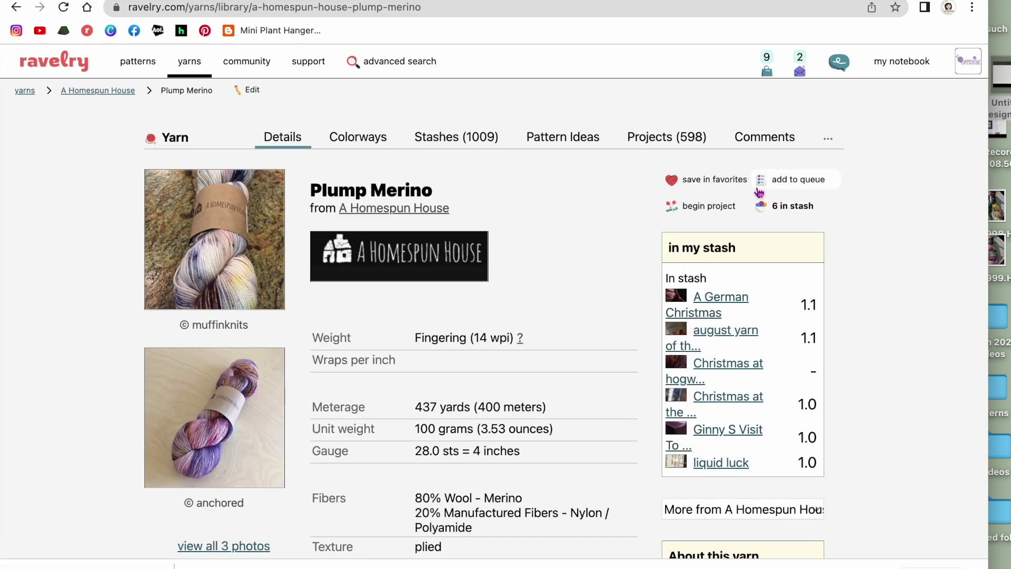
# - Add Plump Merino to the stash in the Gingerbread house colorway with a weight of 109 grams
pyautogui.click(782, 206)
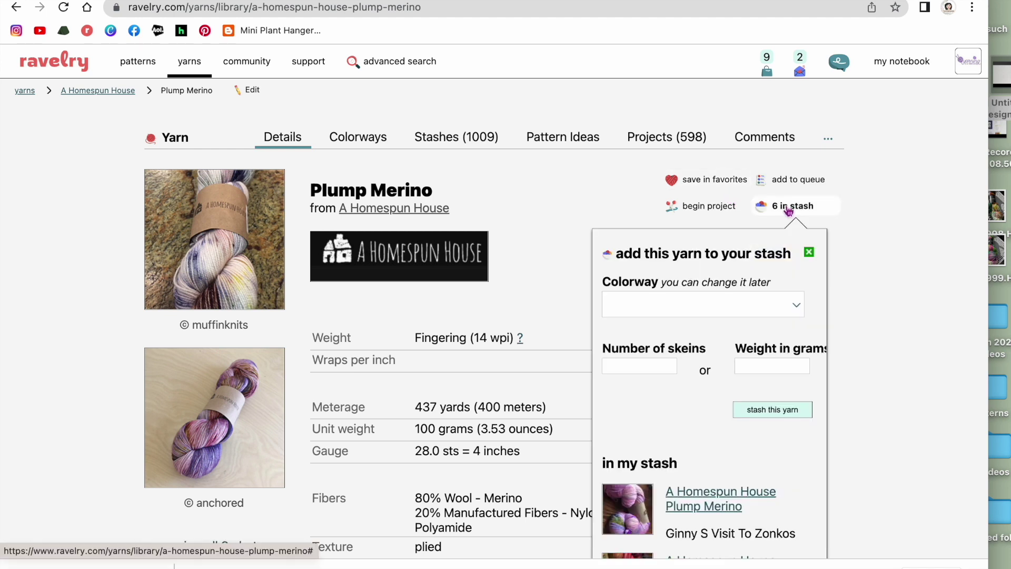
pyautogui.click(703, 315)
pyautogui.write('gin')
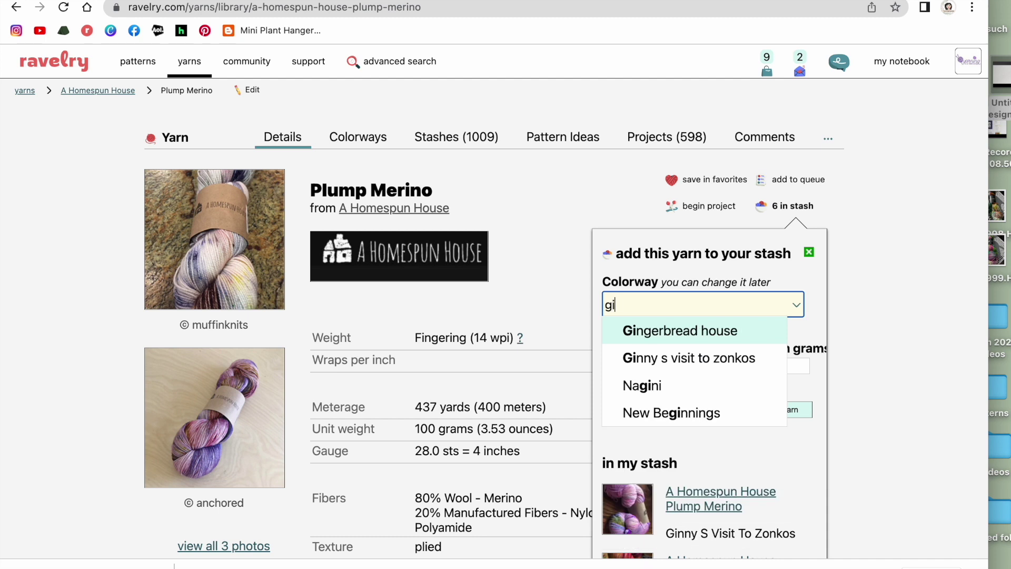
pyautogui.click(699, 330)
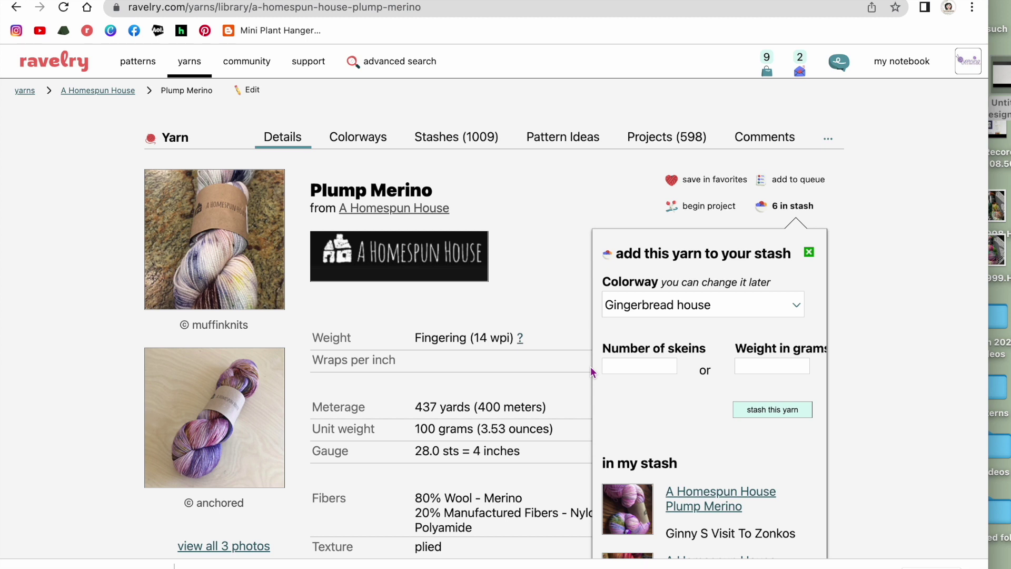
pyautogui.click(743, 367)
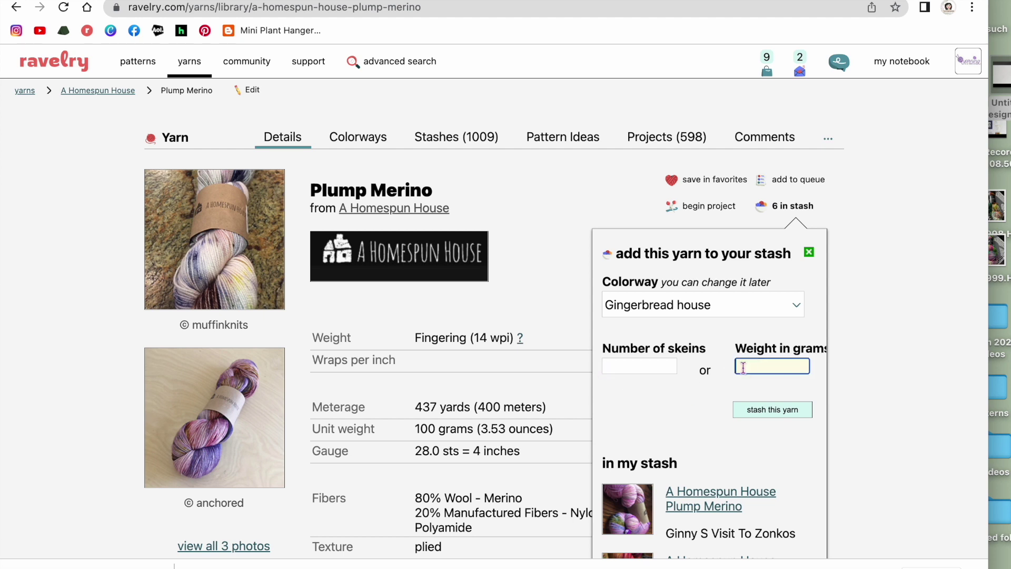
pyautogui.write('109')
pyautogui.click(762, 409)
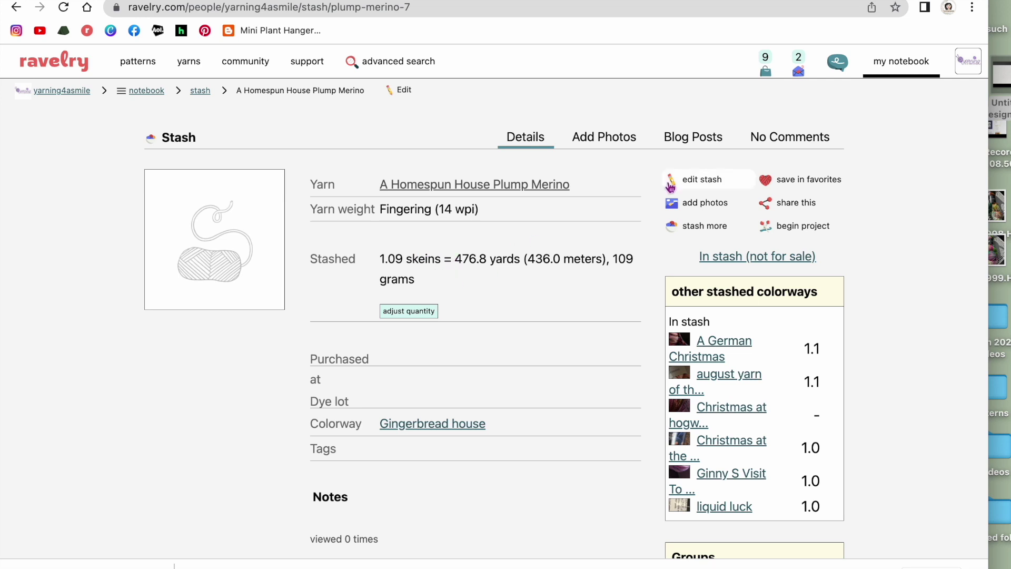
# - Edit the new stash entry and set its purchase date to February 2, 2022
pyautogui.click(694, 180)
pyautogui.click(451, 392)
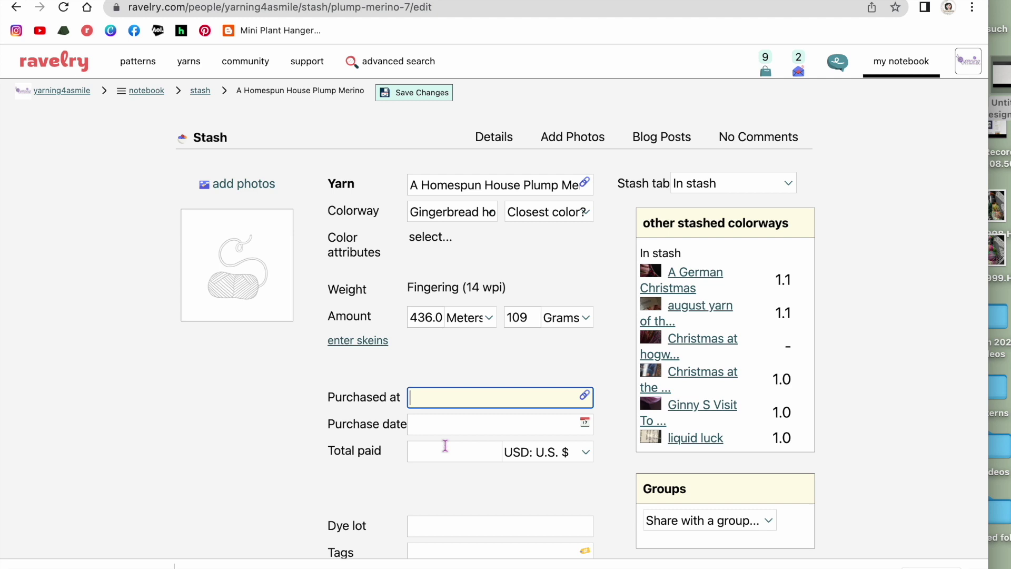
pyautogui.scroll(-1, 582, 393)
pyautogui.click(583, 392)
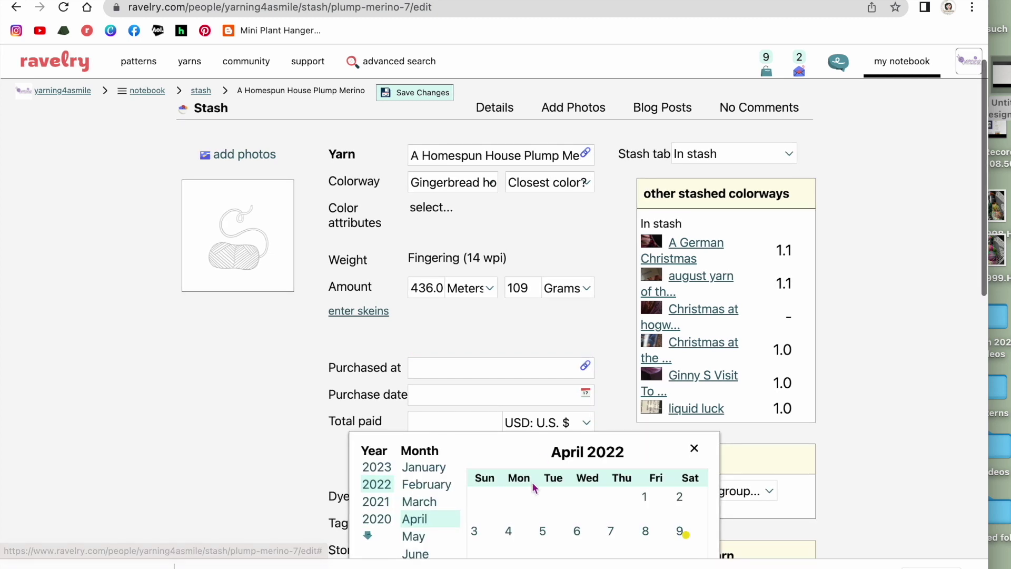
pyautogui.scroll(1, 489, 502)
pyautogui.scroll(-2, 476, 501)
pyautogui.click(426, 413)
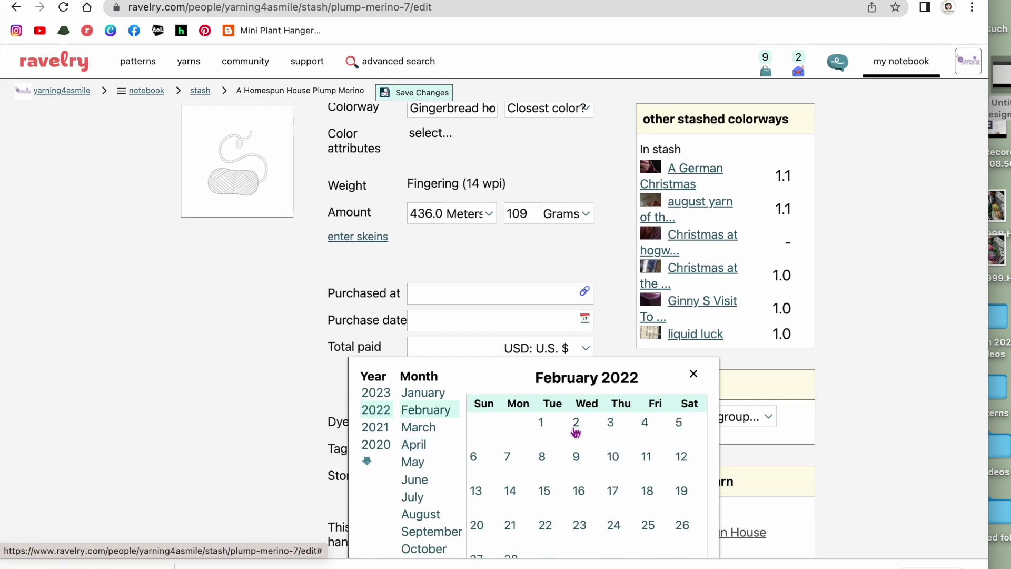
pyautogui.click(575, 427)
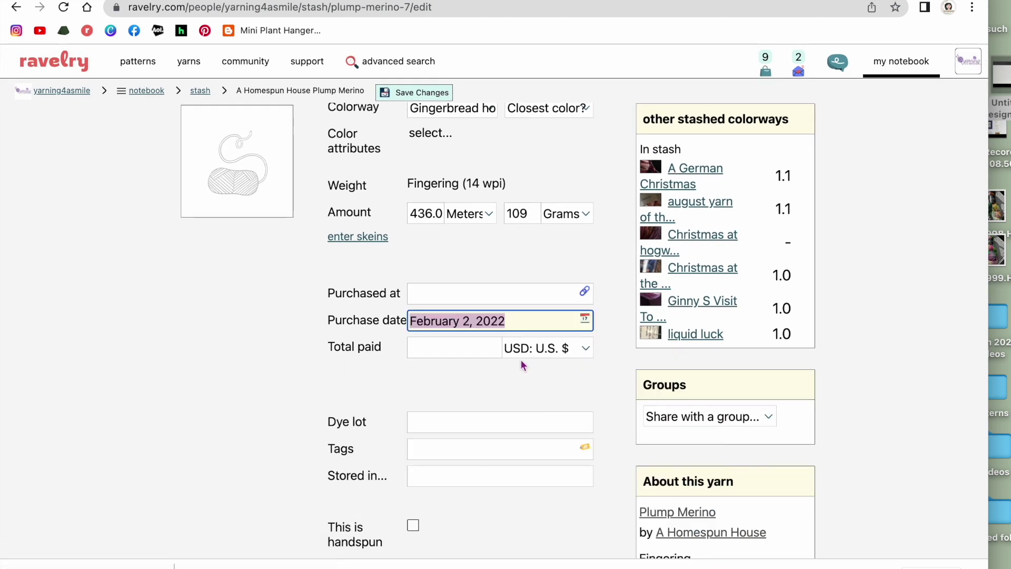
# - Set the total paid to 25.00 in U.S. dollars, leaving the dye lot and tags empty
pyautogui.click(466, 349)
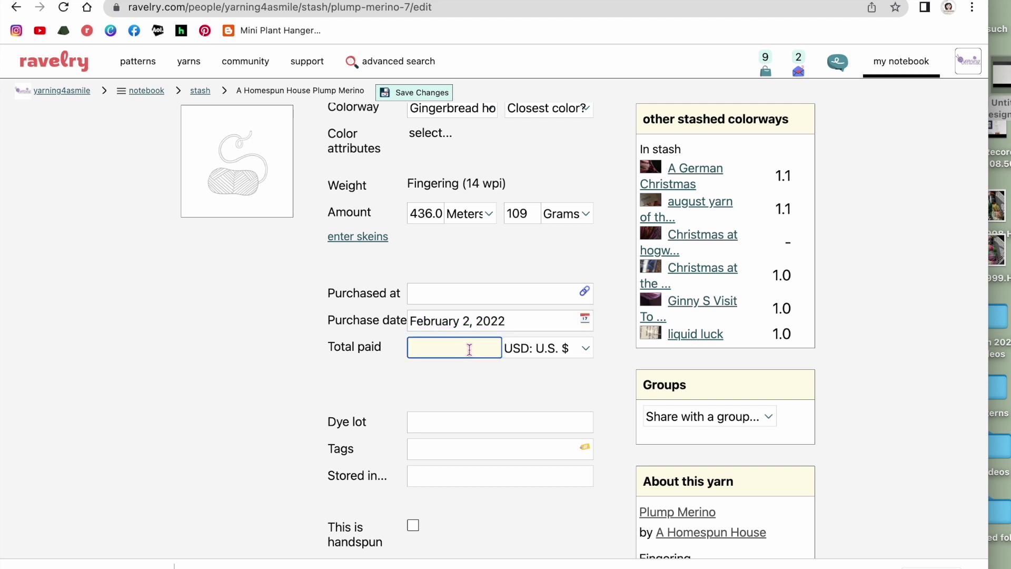
pyautogui.write('25.00')
pyautogui.click(463, 417)
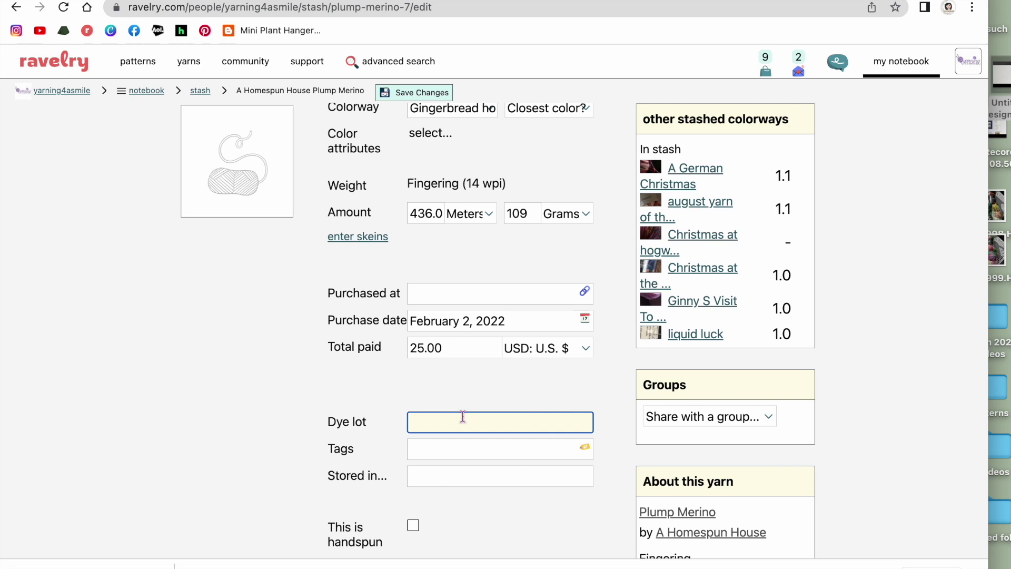
pyautogui.click(455, 446)
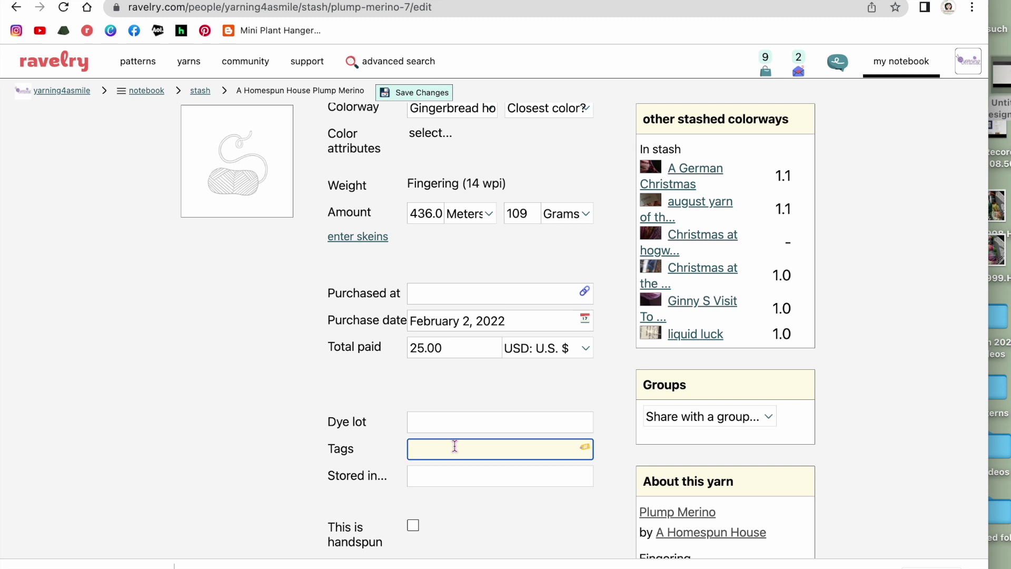
# - Enter "bin a" as the yarn's storage location and submit it
pyautogui.scroll(-4, 454, 446)
pyautogui.click(346, 271)
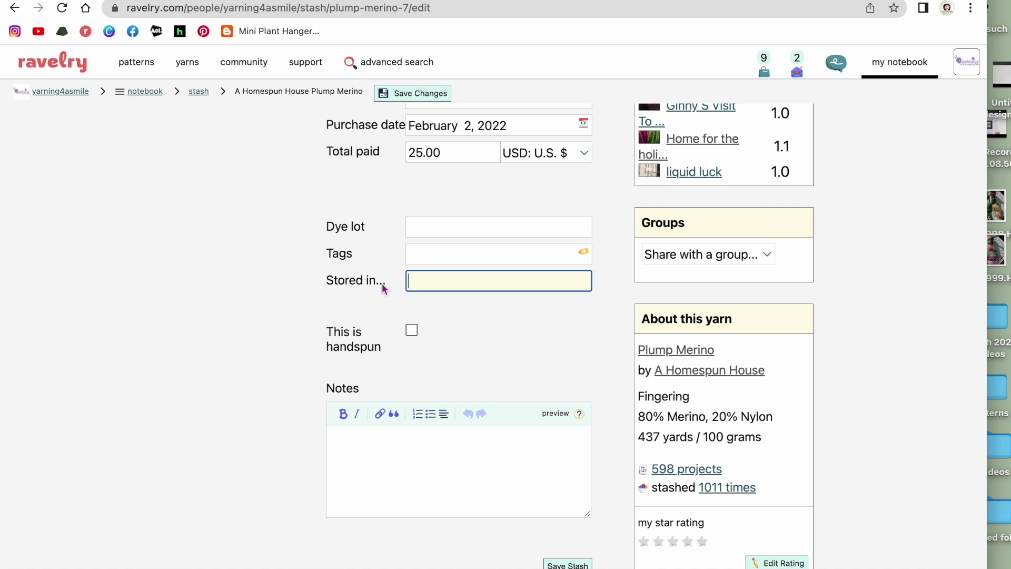
pyautogui.scroll(-1, 632, 392)
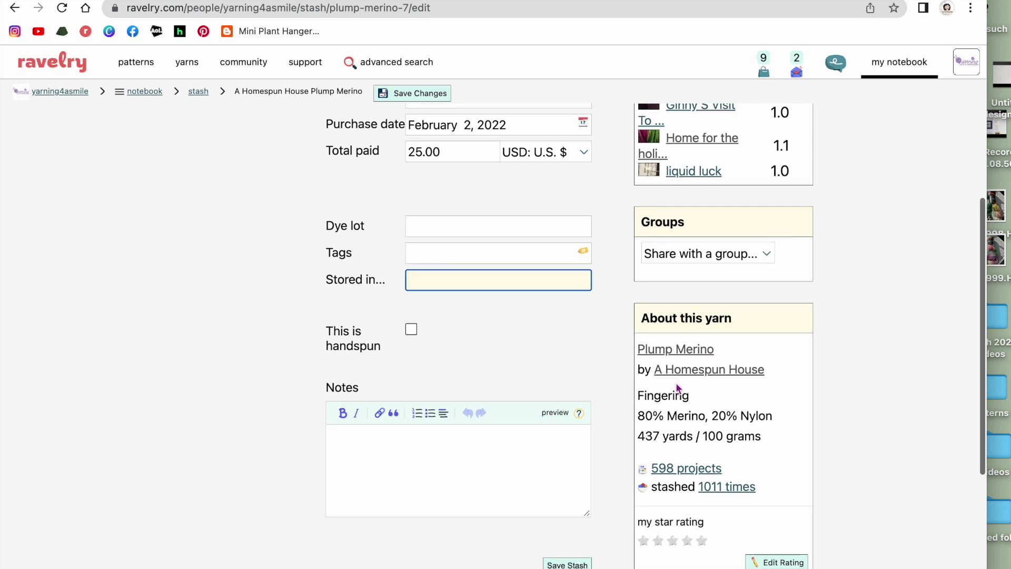
pyautogui.scroll(1, 468, 285)
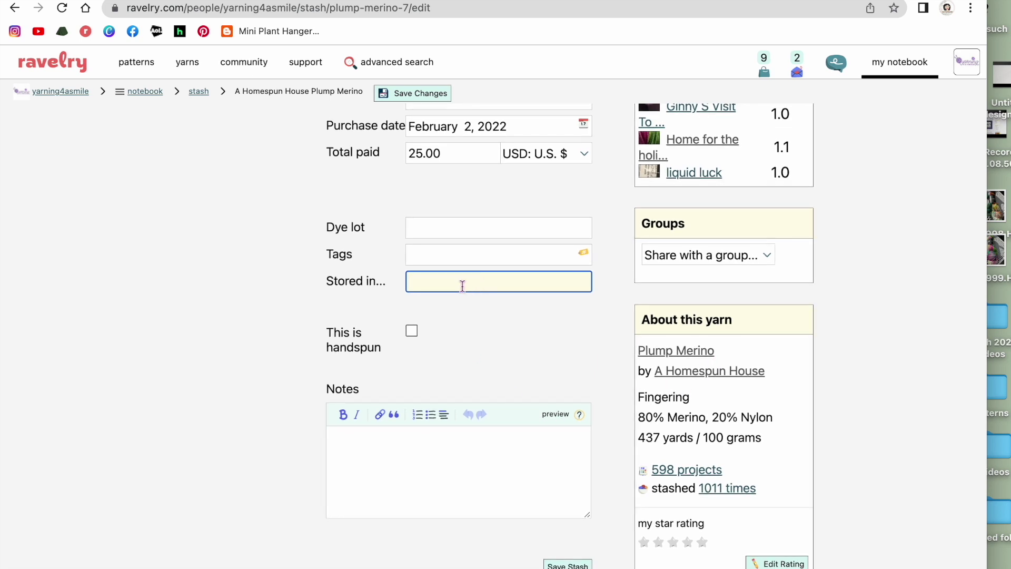
pyautogui.write('bin a')
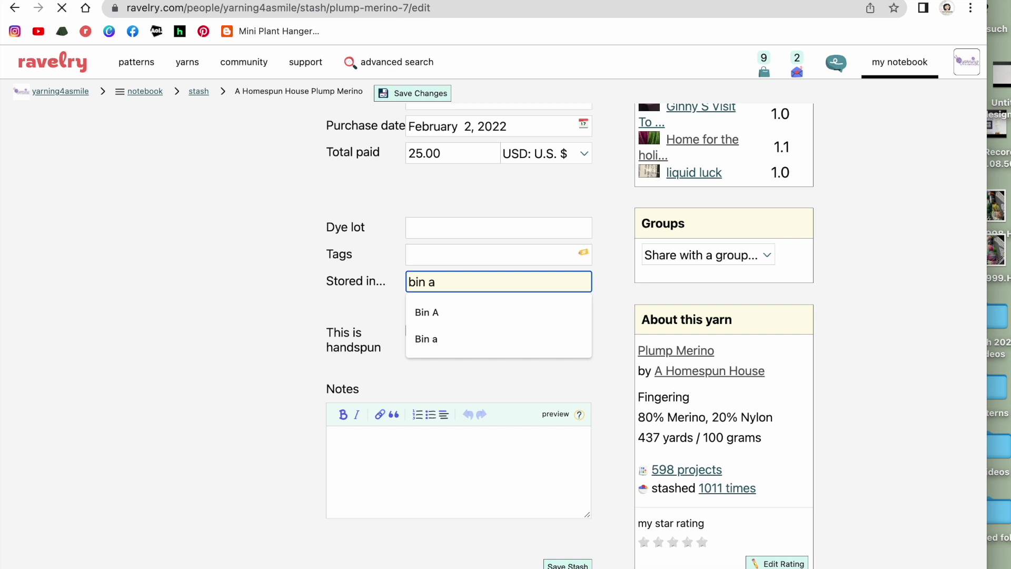
pyautogui.press('Return')
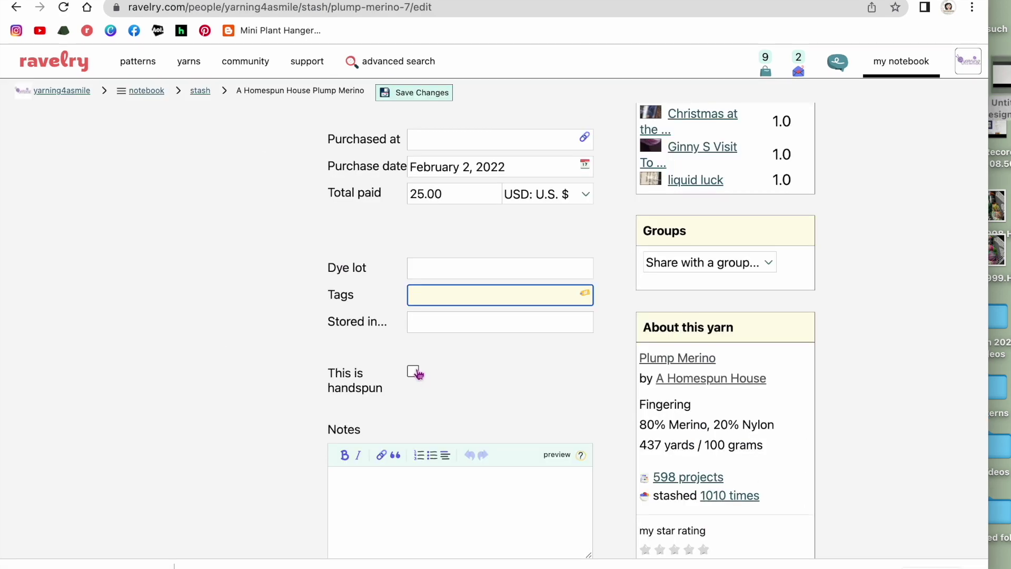
# - Leave the notes empty and save the Gingerbread house stash entry
pyautogui.scroll(-2, 433, 461)
pyautogui.scroll(-1, 423, 443)
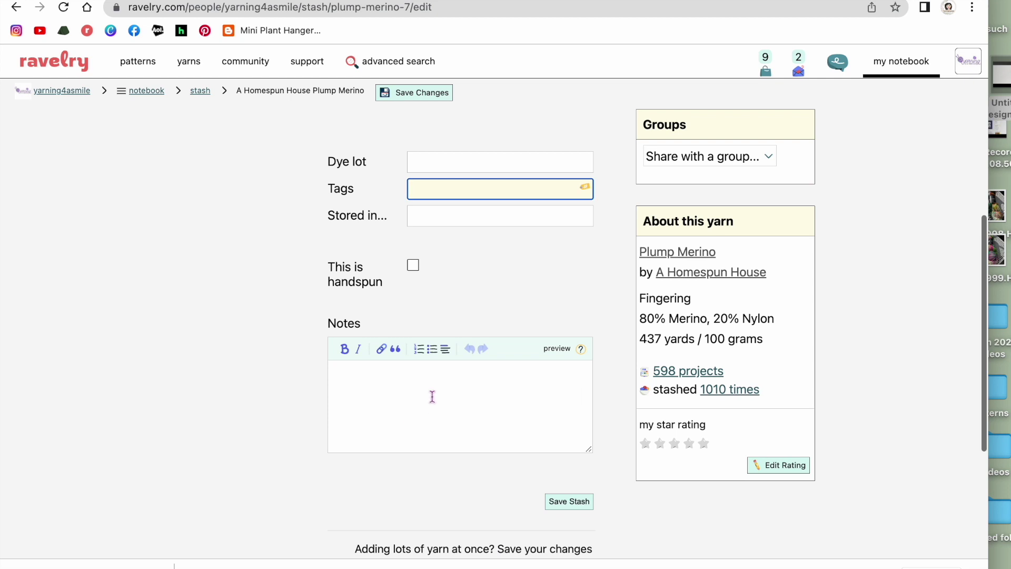
pyautogui.click(427, 400)
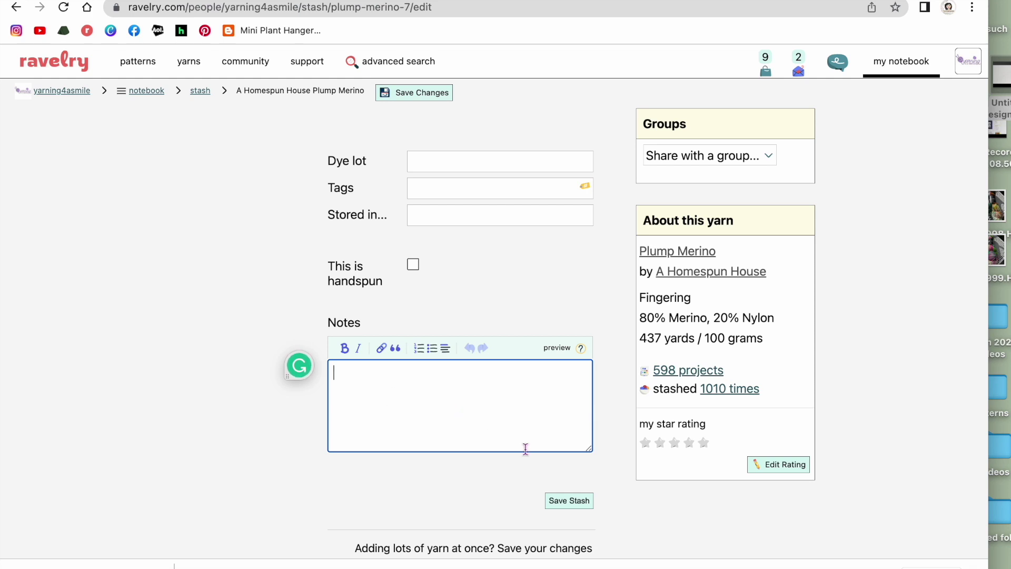
pyautogui.scroll(-2, 551, 498)
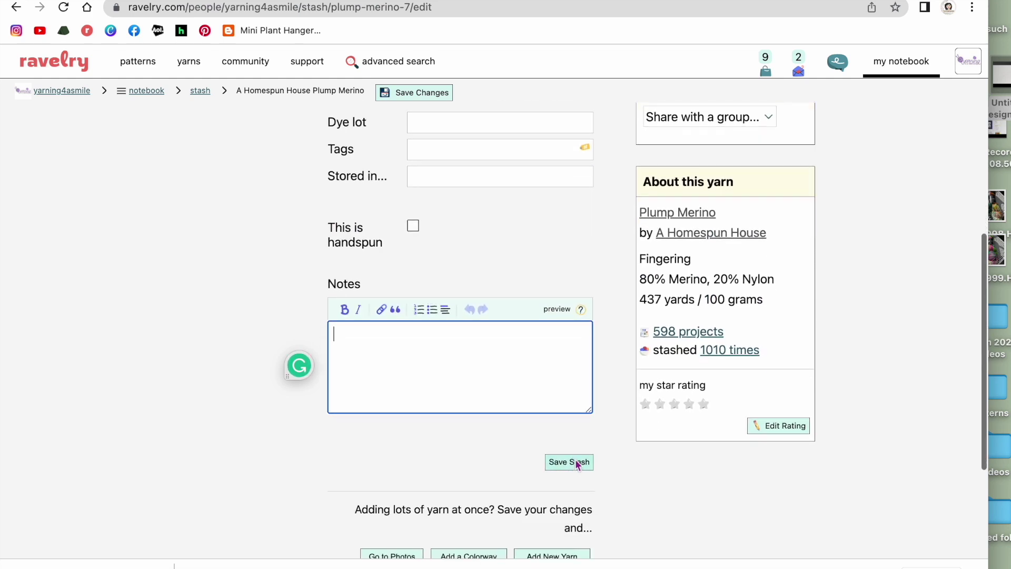
pyautogui.click(575, 463)
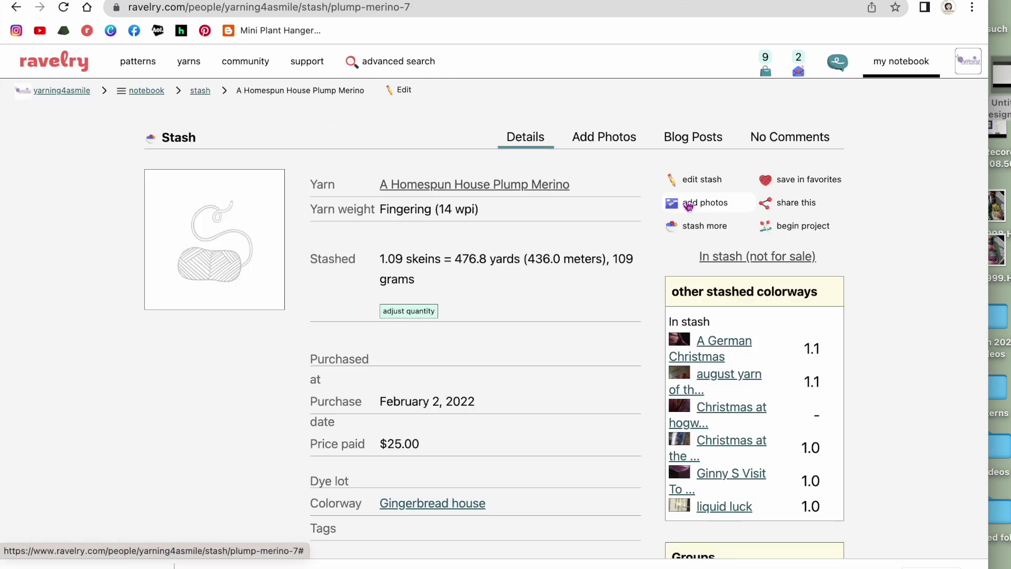
# - Add the green and multicolored skein photo from the desktop to the stash entry and finish the photo upload
pyautogui.click(686, 202)
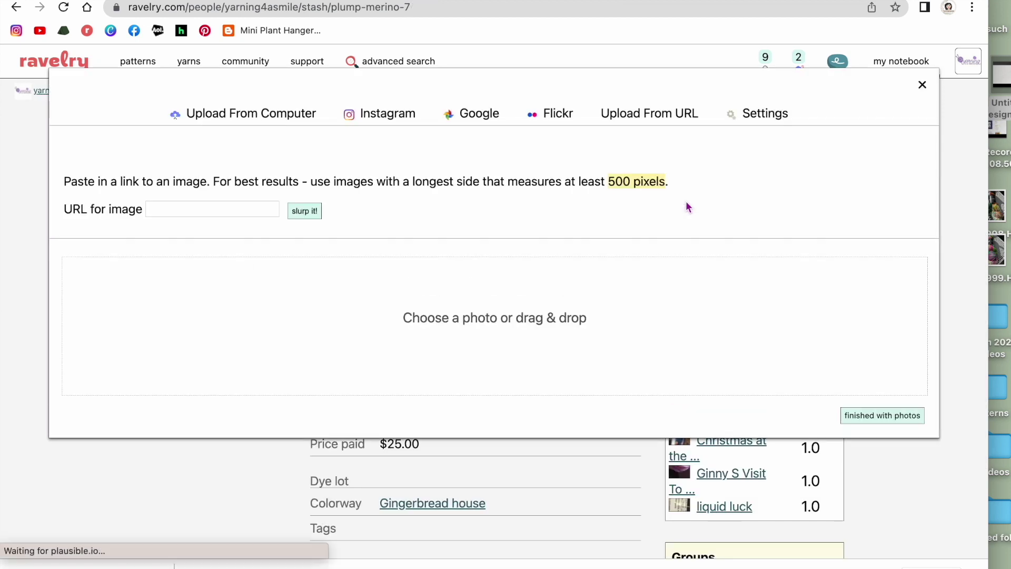
pyautogui.click(998, 216)
pyautogui.moveTo(999, 219); pyautogui.dragTo(532, 285)
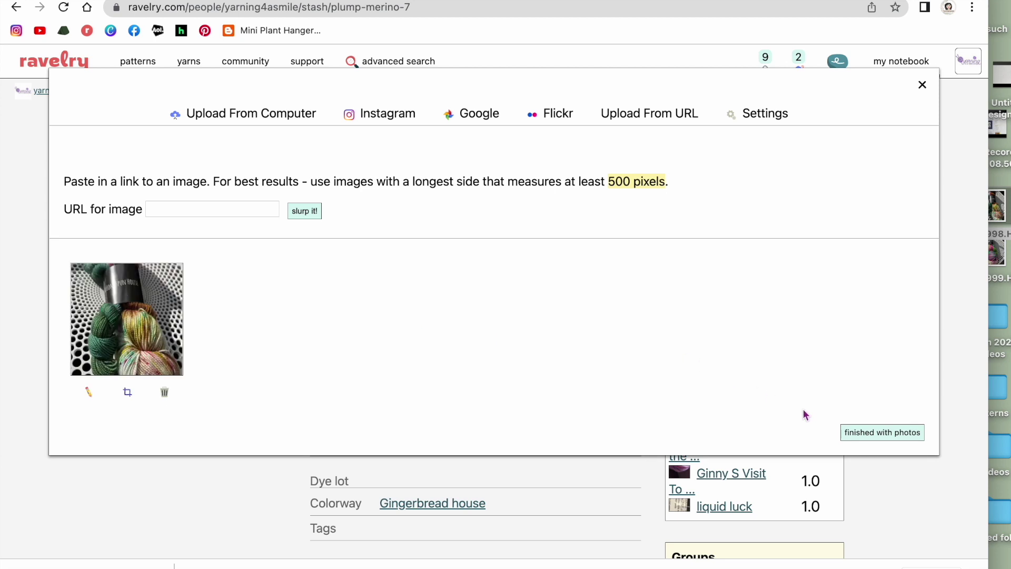
pyautogui.click(861, 435)
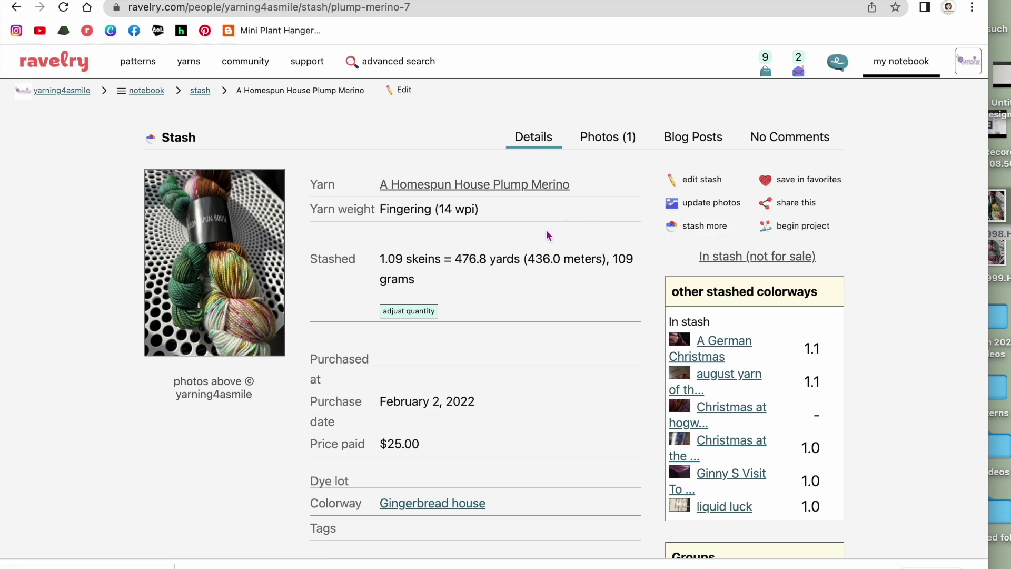
# - Stash another A Homespun House Plump Merino in the colorway Home for the holidays with a weight of 110 grams
pyautogui.click(488, 190)
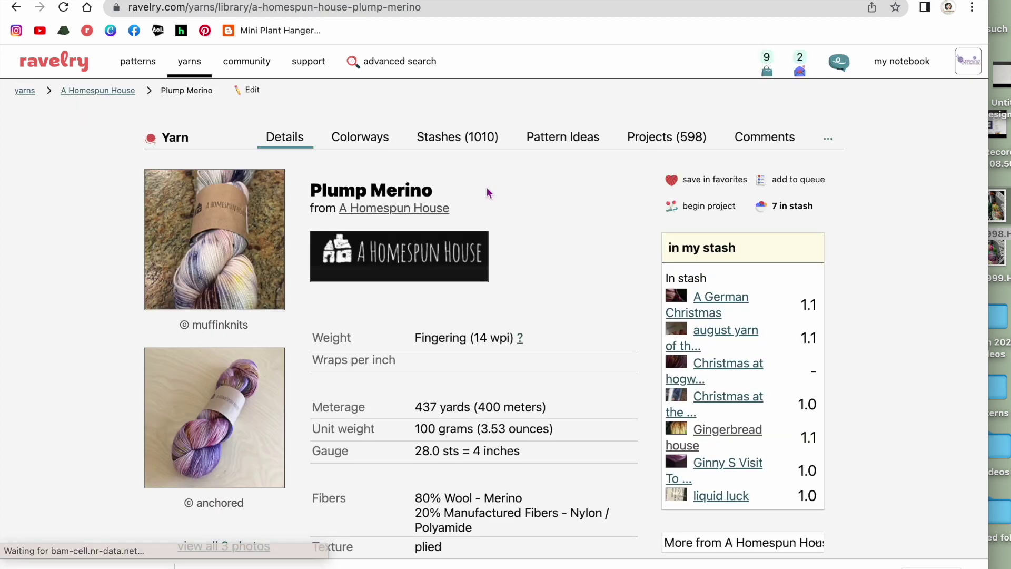
pyautogui.click(775, 210)
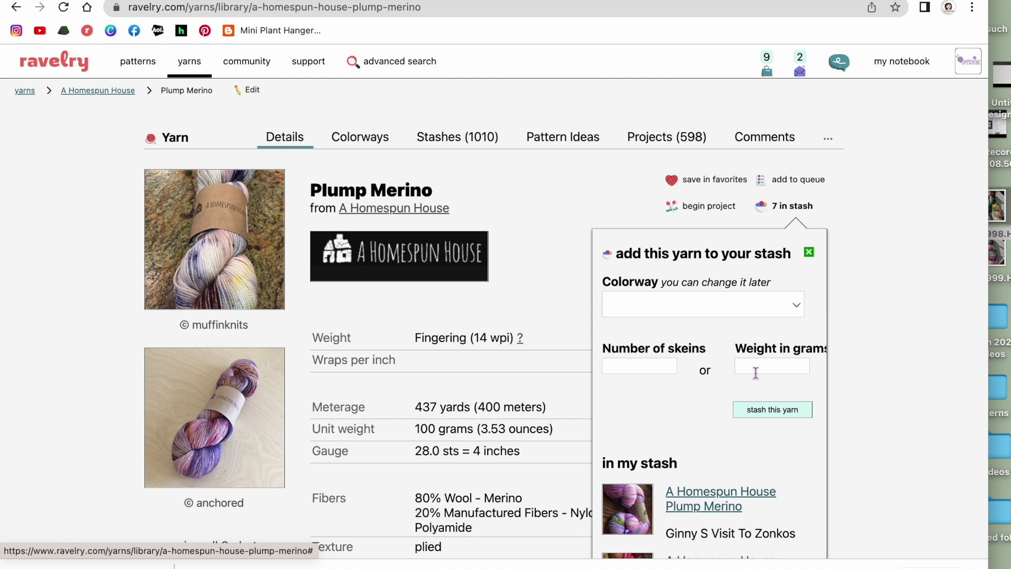
pyautogui.click(737, 313)
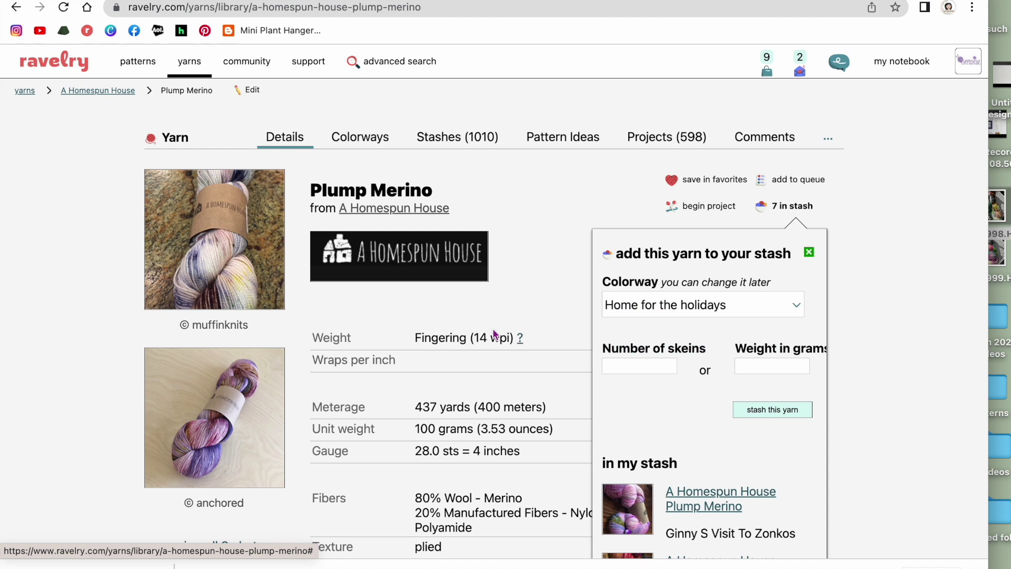
pyautogui.click(757, 361)
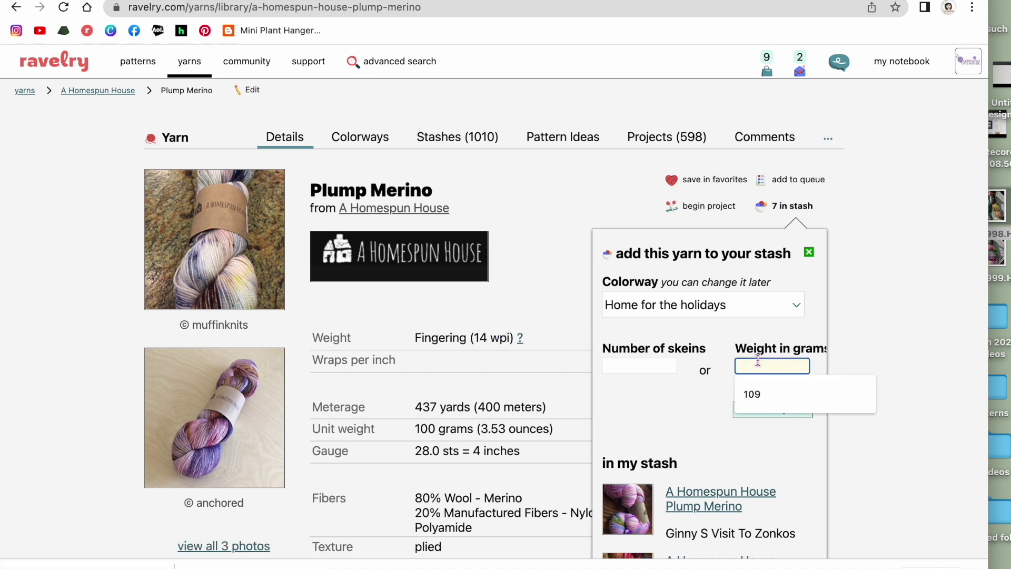
pyautogui.write('110')
pyautogui.click(773, 410)
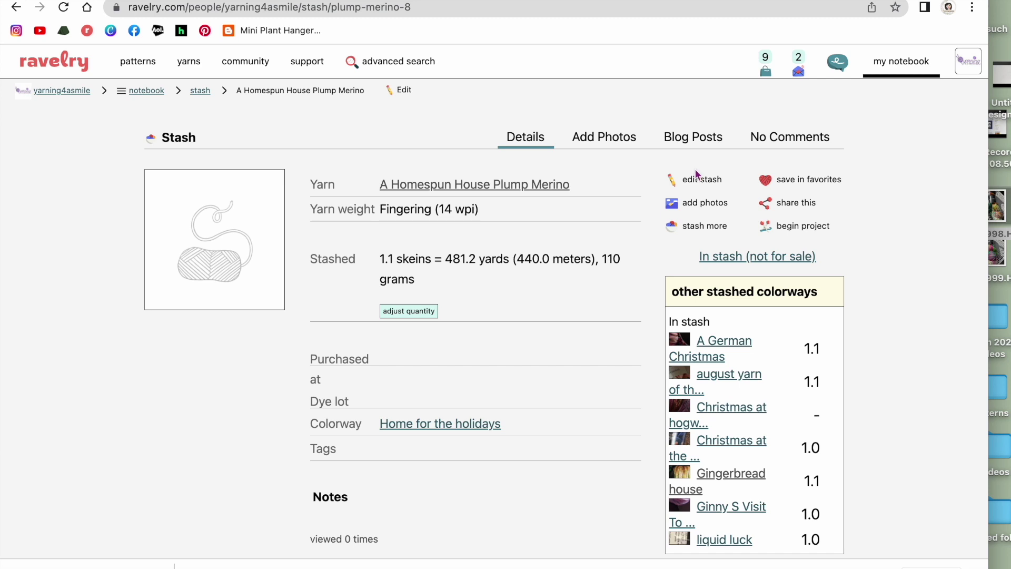
# - Add the pink, green and purple skein photo from the desktop to the stash entry and finish the photo upload
pyautogui.click(691, 207)
pyautogui.moveTo(997, 254); pyautogui.dragTo(379, 268)
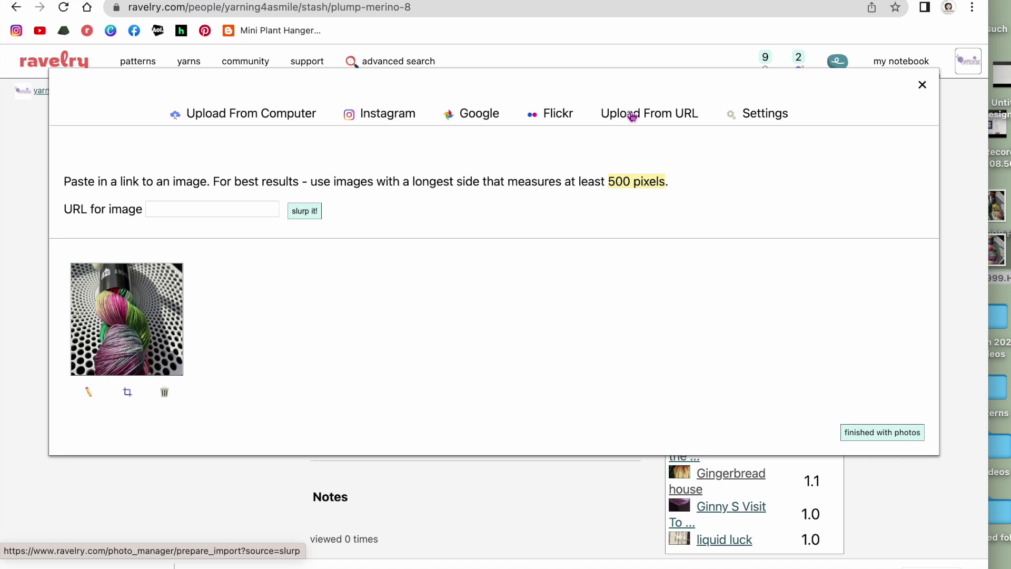
pyautogui.click(870, 435)
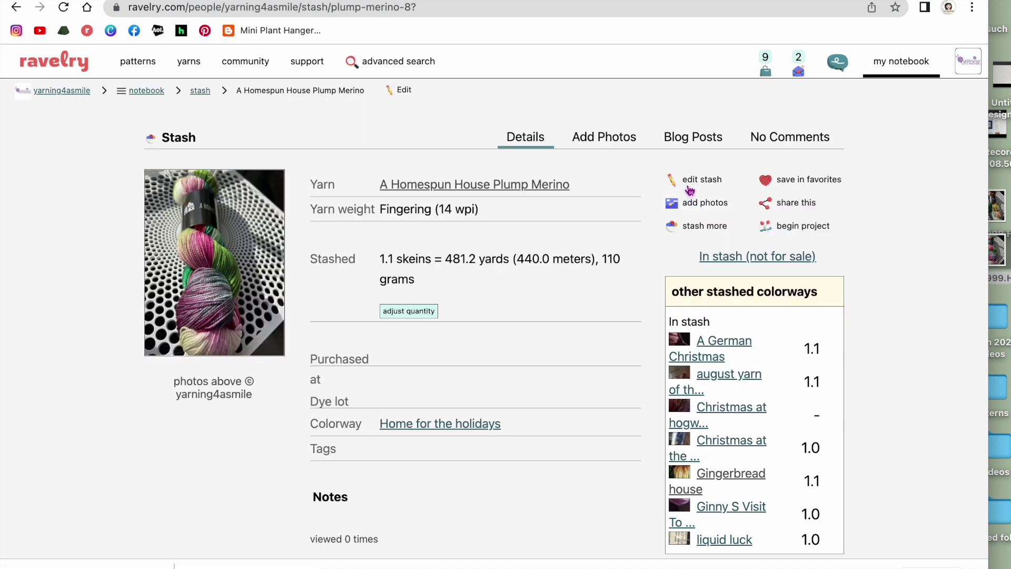
# - Edit the stash entry, setting the purchase date to February 2, 2022 and the total paid to 25.00 in U.S. dollars
pyautogui.click(688, 187)
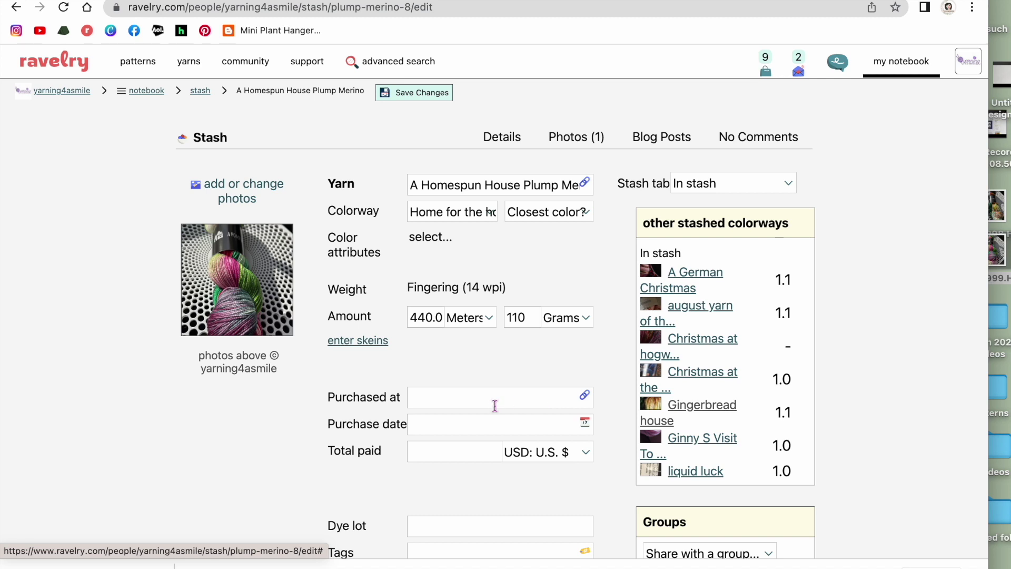
pyautogui.click(467, 242)
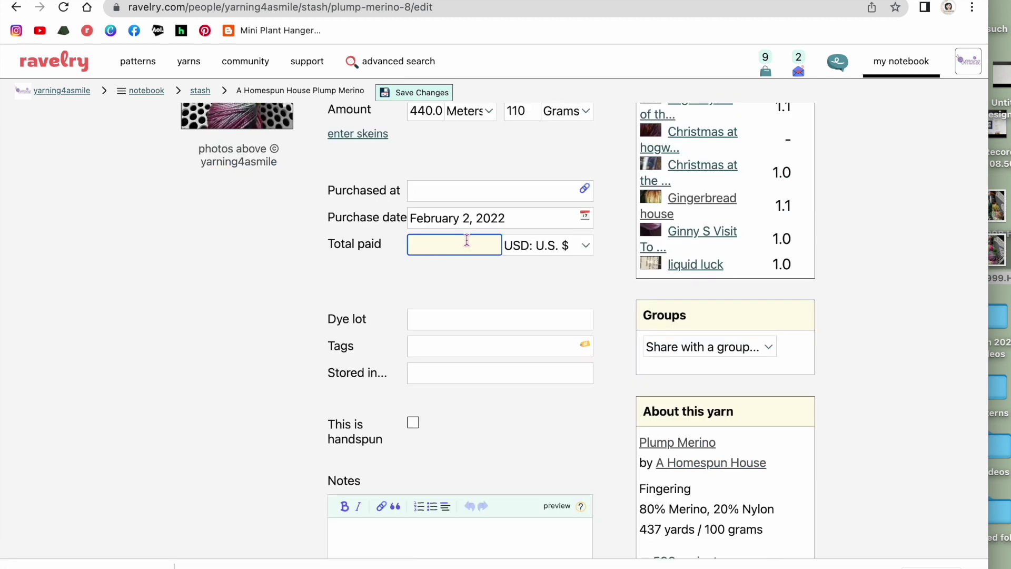
pyautogui.write('25.00')
# - Enter "destash" in the entry's notes and save the changes with the option to add another colorway
pyautogui.click(385, 544)
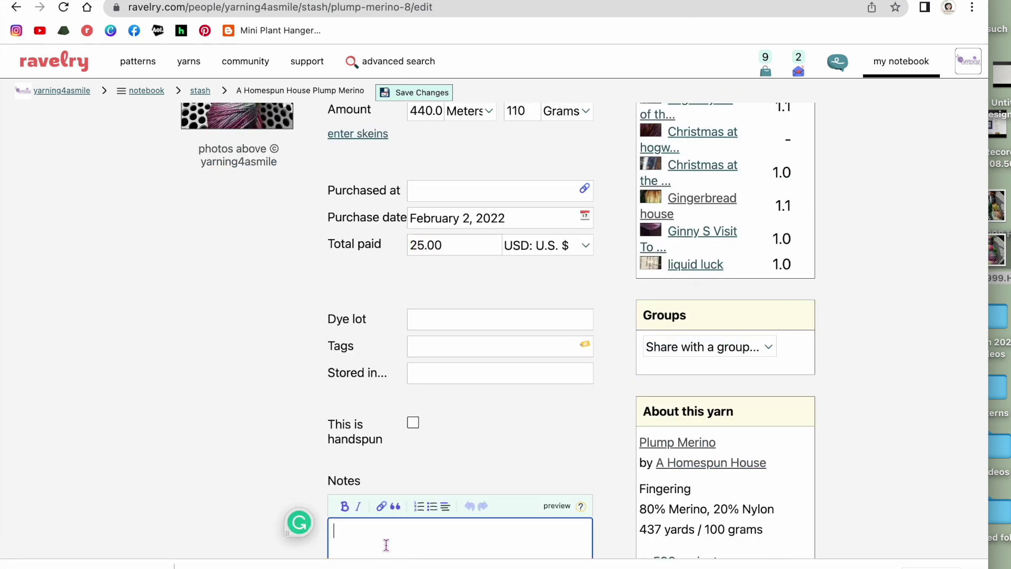
pyautogui.write('destash')
pyautogui.scroll(-5, 375, 544)
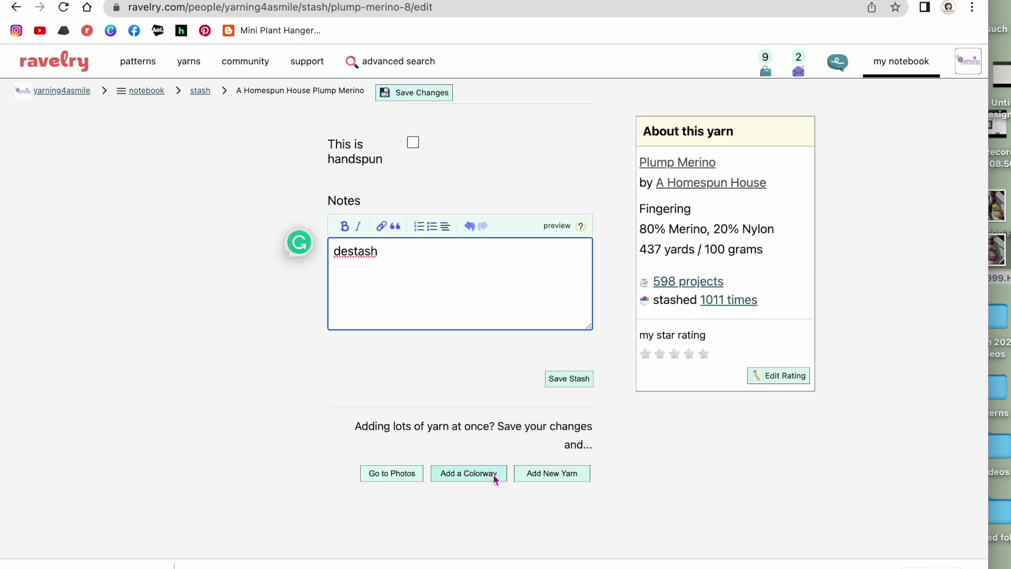
pyautogui.click(493, 473)
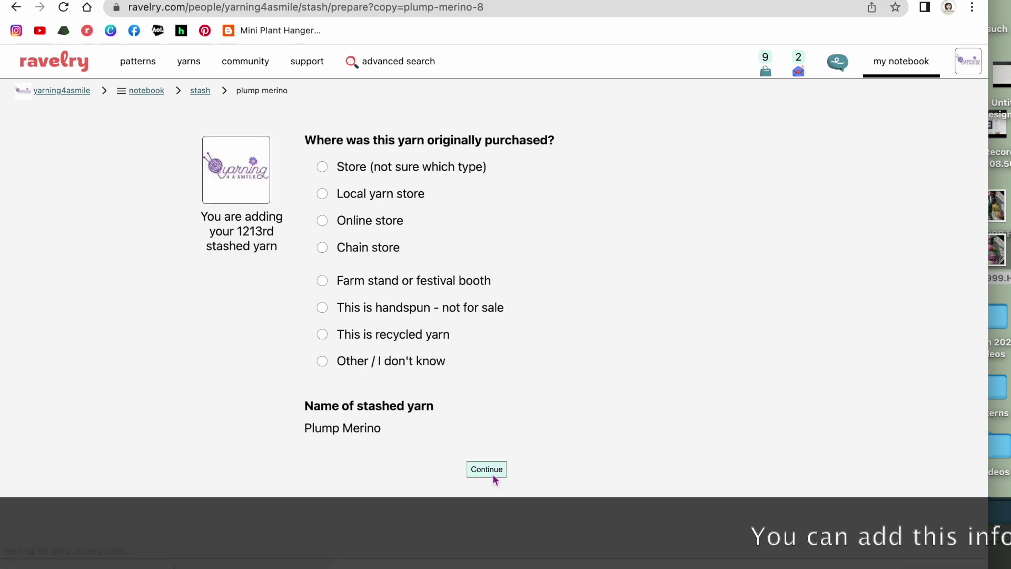
# - Go back to the yarn stash and look through the thumbnails sorted by date added
pyautogui.click(205, 94)
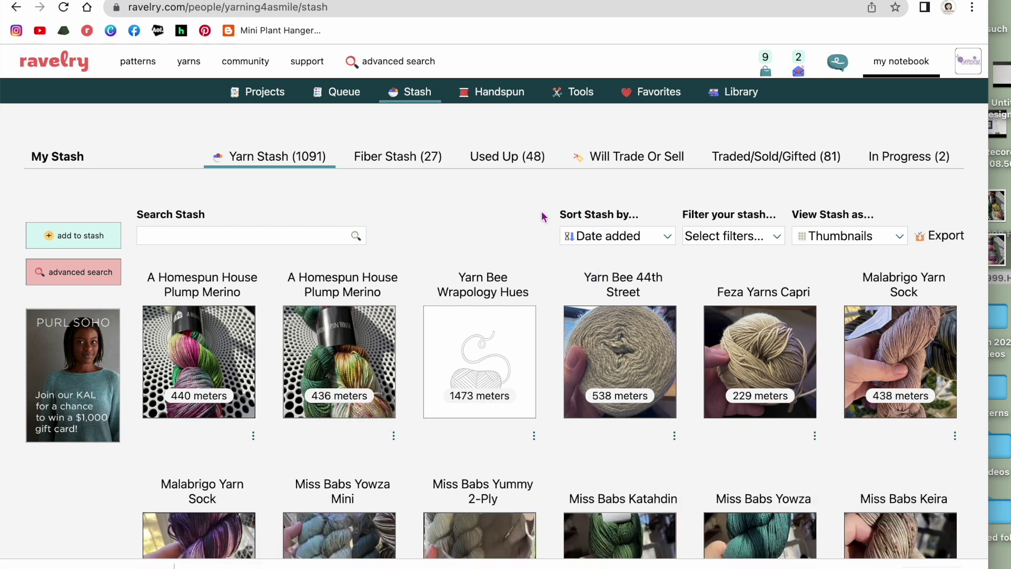
pyautogui.scroll(-10, 492, 322)
pyautogui.scroll(-8, 488, 320)
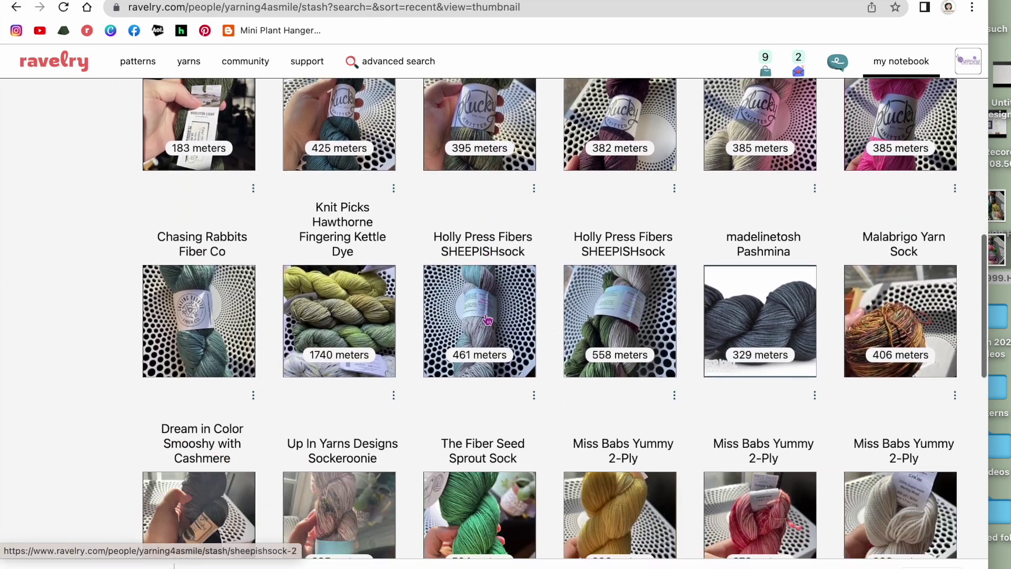
pyautogui.scroll(15, 420, 323)
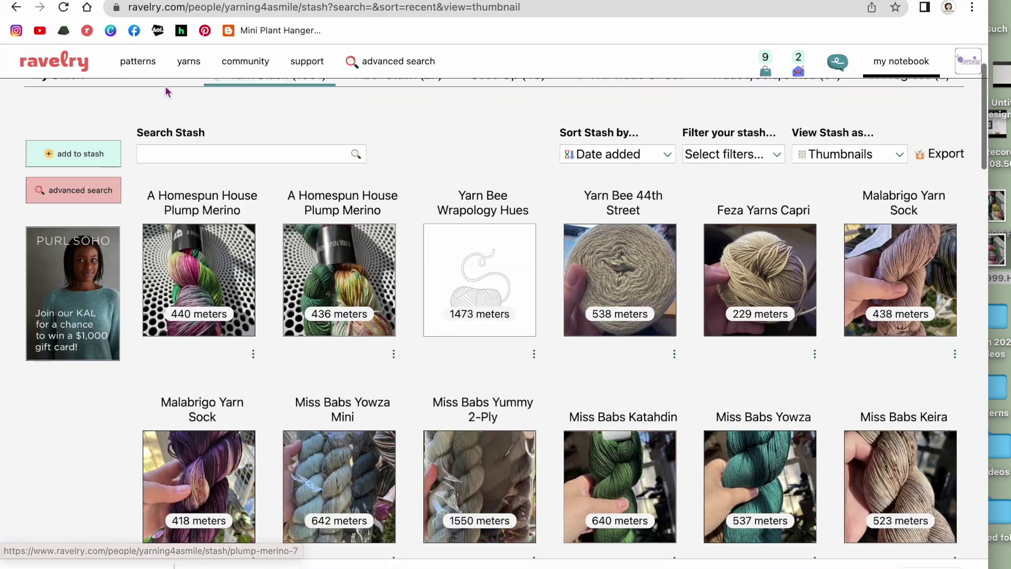
# - Open the Moon Garden pattern from the Hot Right Now designs and start adding it to the queue
pyautogui.click(138, 61)
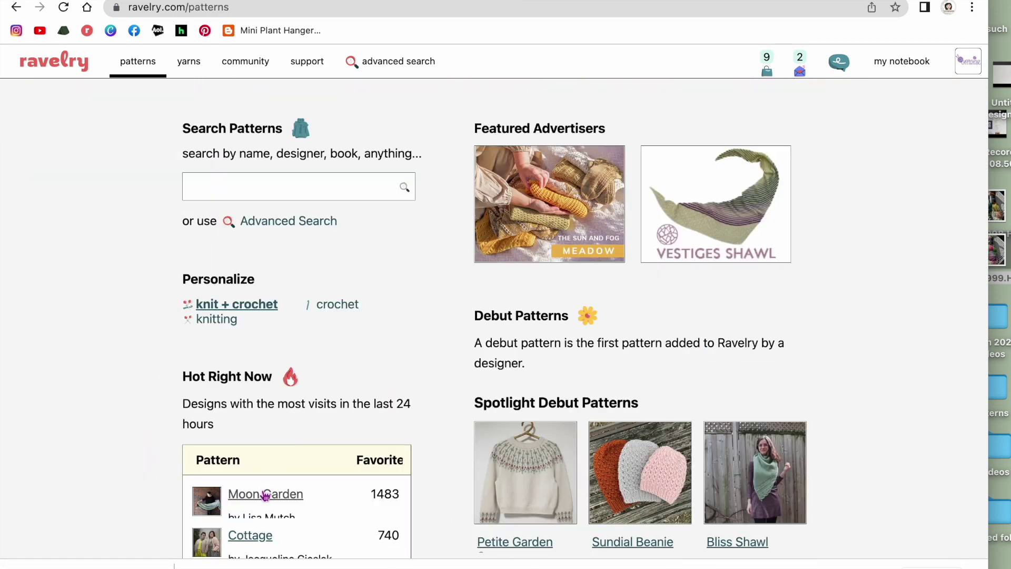
pyautogui.click(264, 494)
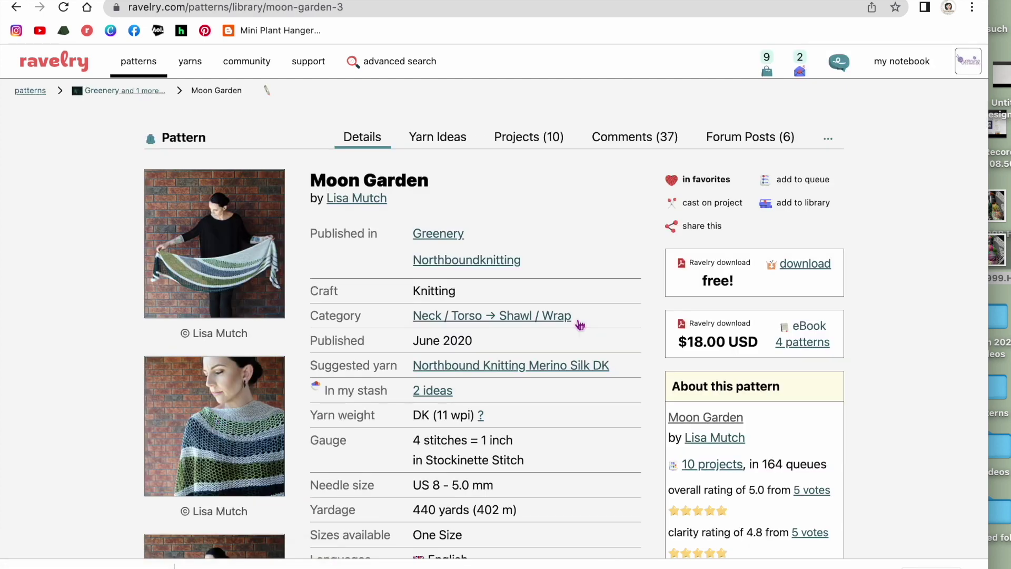
pyautogui.click(777, 180)
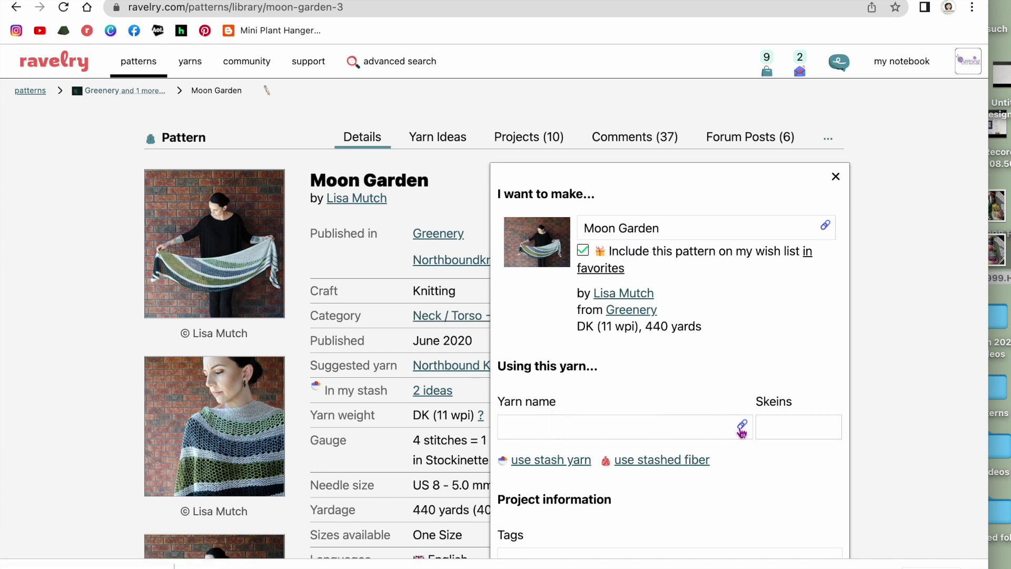
# - Assign the DK stash yarn Berroco Fiora in 3856 Teal to the Moon Garden queue entry and save the entry
pyautogui.click(573, 466)
pyautogui.scroll(-5, 576, 468)
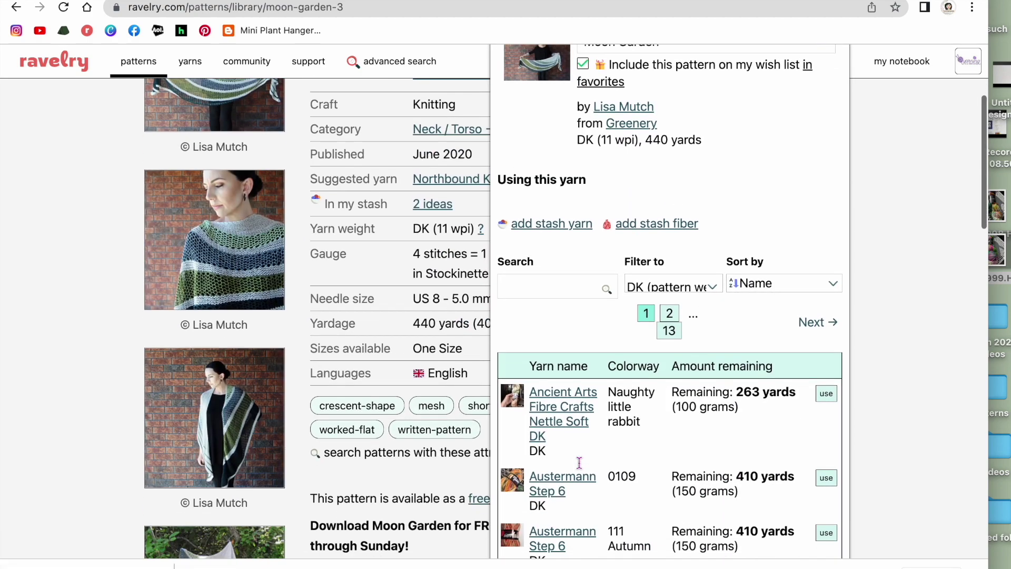
pyautogui.scroll(-4, 582, 469)
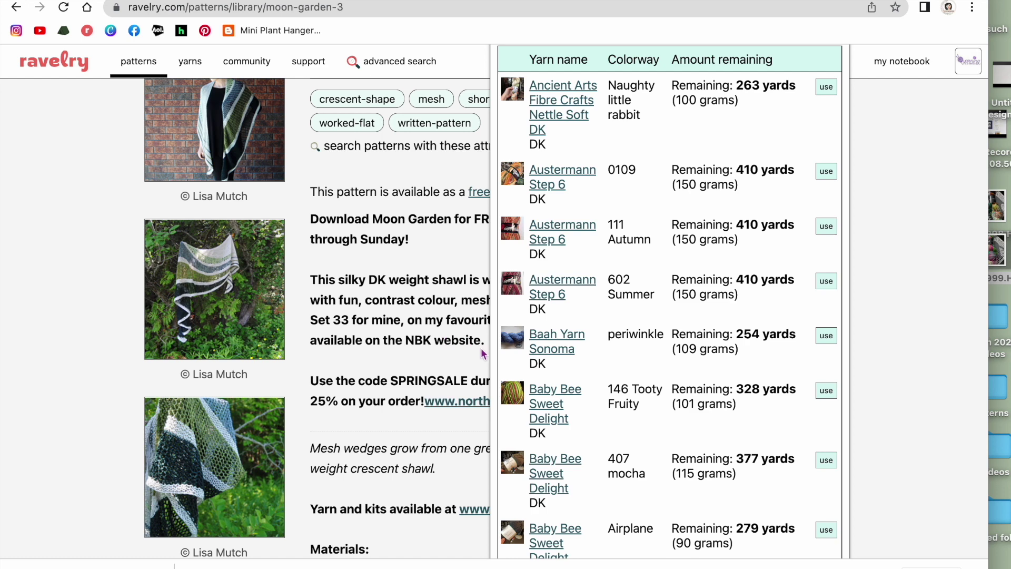
pyautogui.scroll(4, 611, 419)
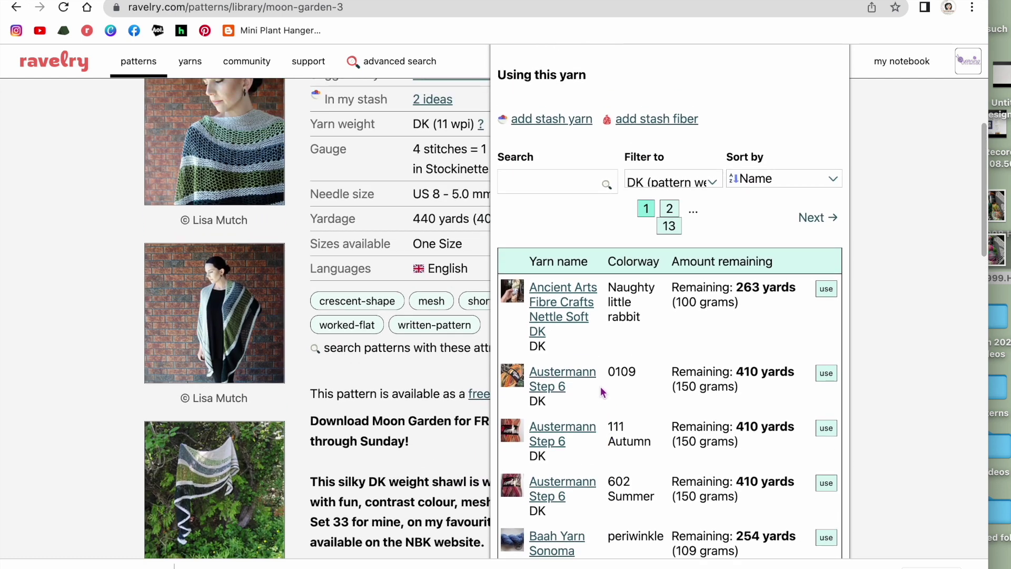
pyautogui.click(668, 216)
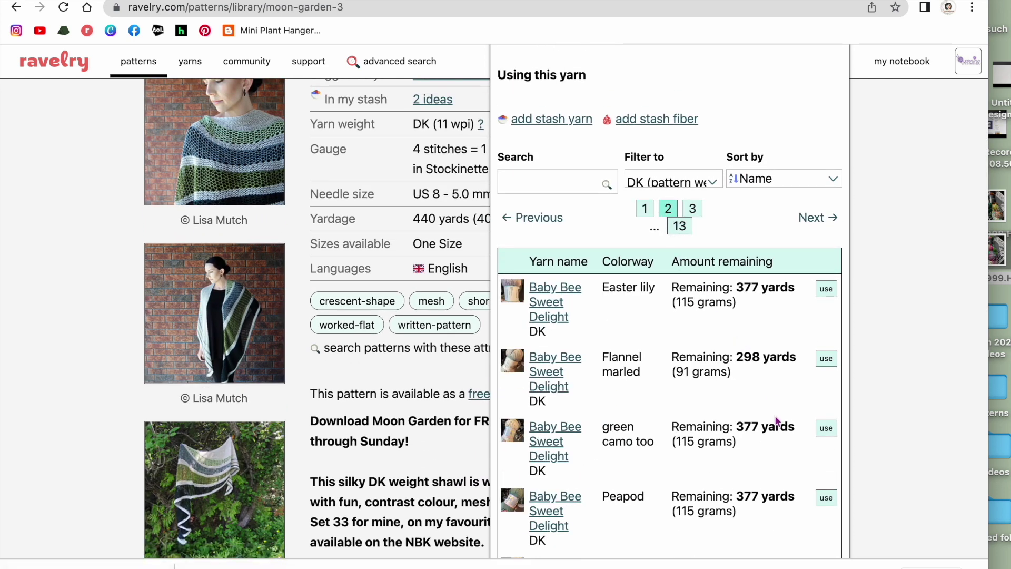
pyautogui.scroll(-5, 806, 480)
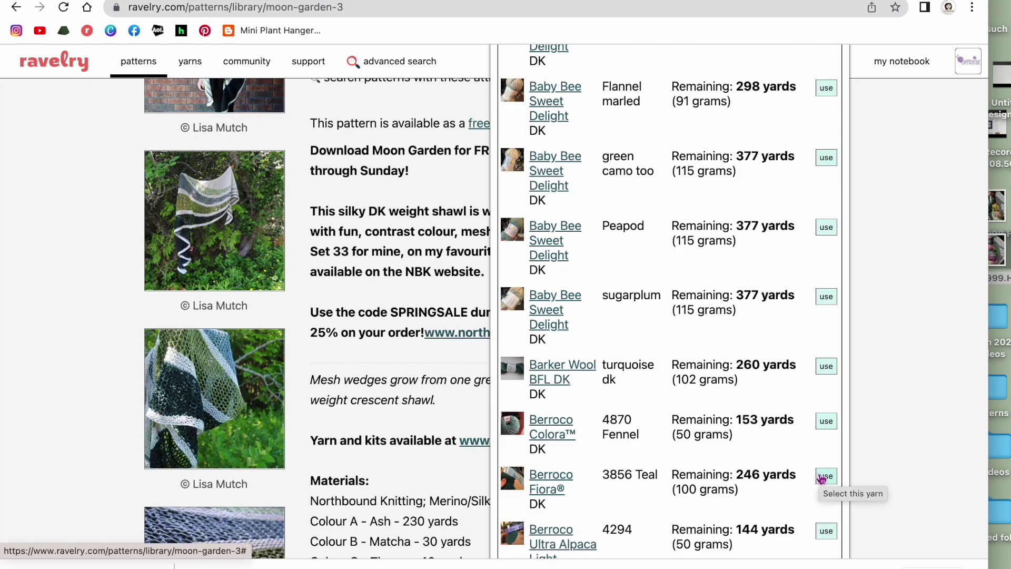
pyautogui.click(823, 476)
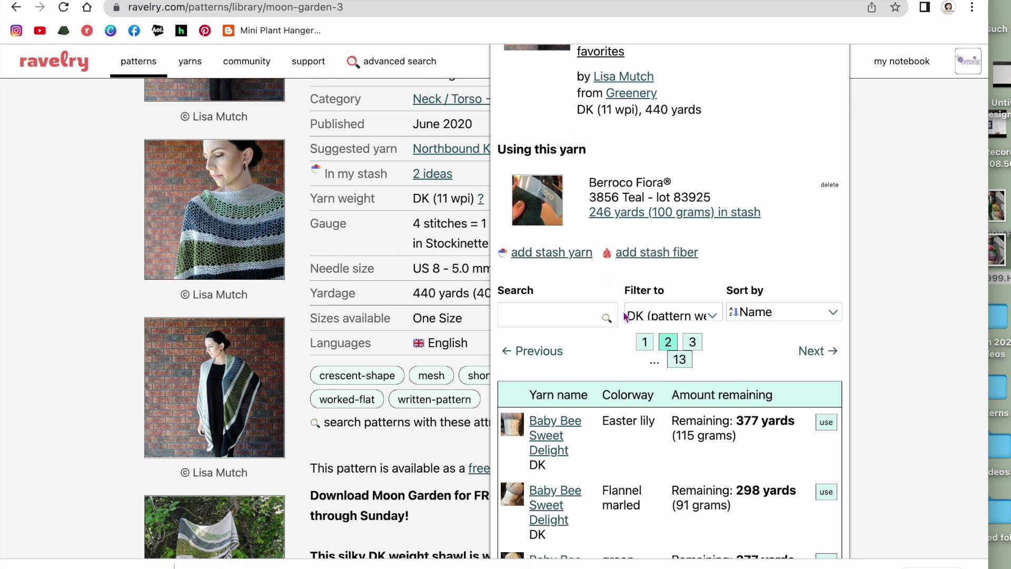
pyautogui.scroll(-15, 625, 316)
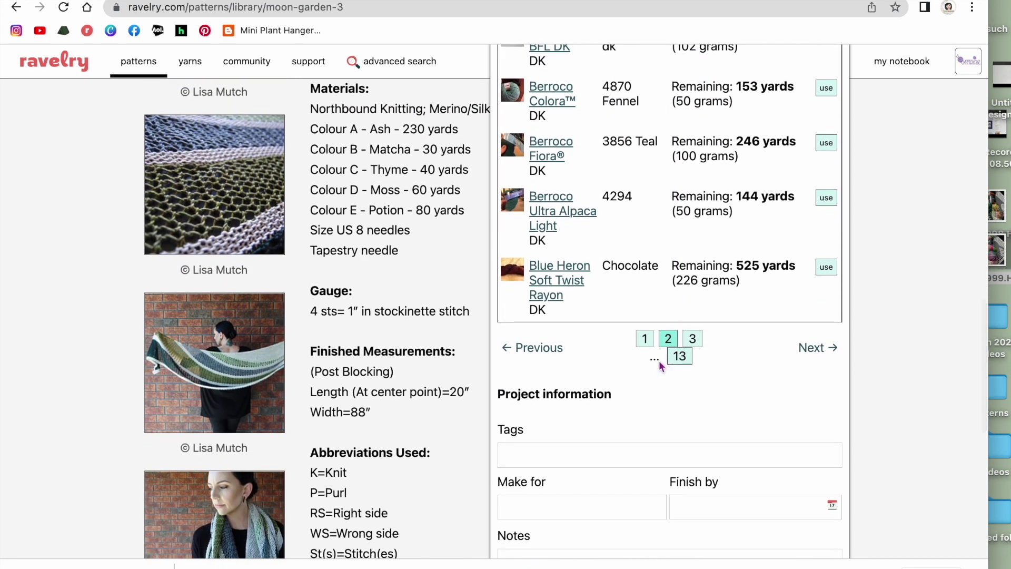
pyautogui.scroll(12, 310, 172)
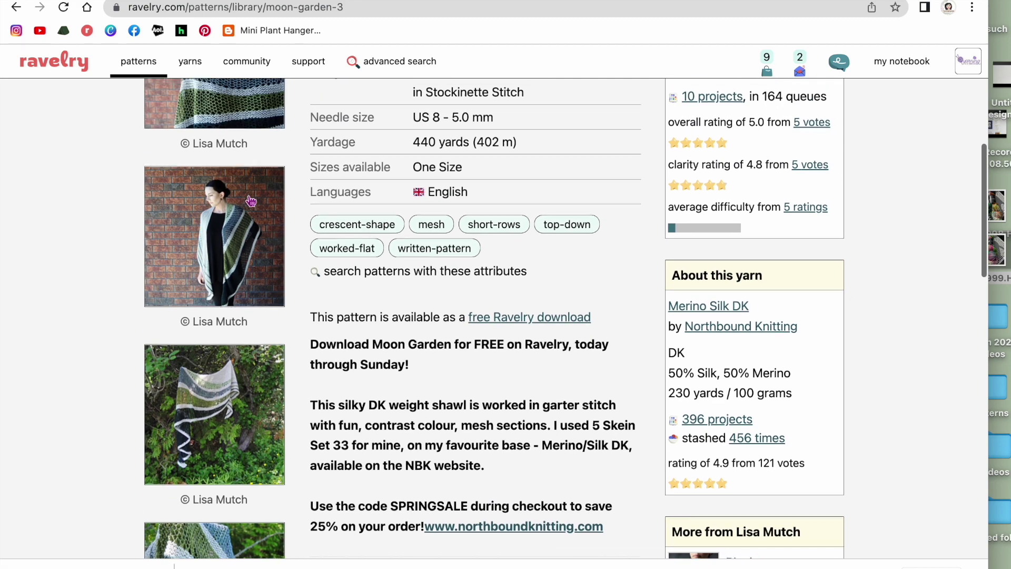
# - Create a project named Moon Garden from its entry on the queue's last page, deleting the pattern from the queue
pyautogui.click(909, 122)
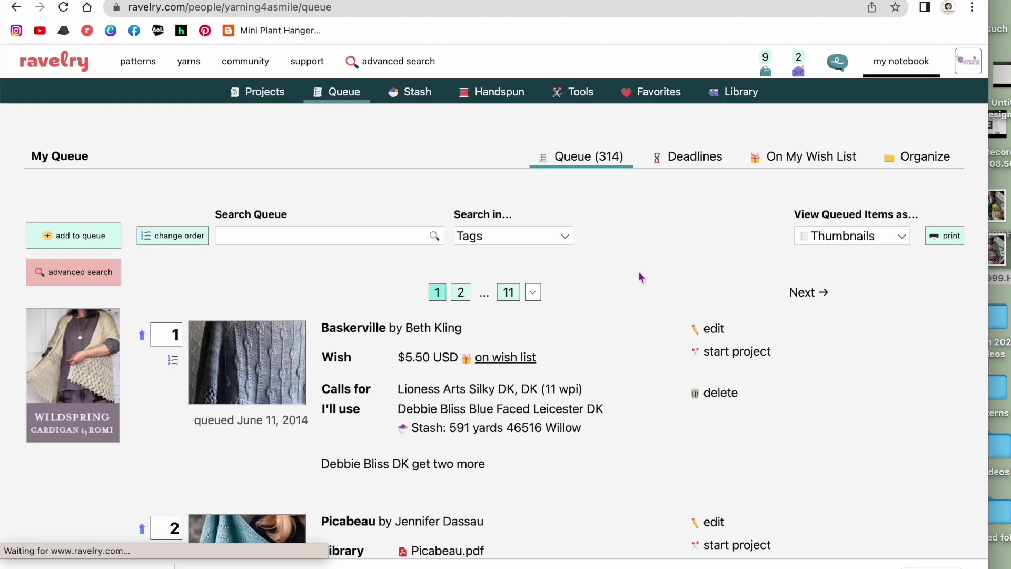
pyautogui.scroll(-3, 639, 276)
pyautogui.click(510, 167)
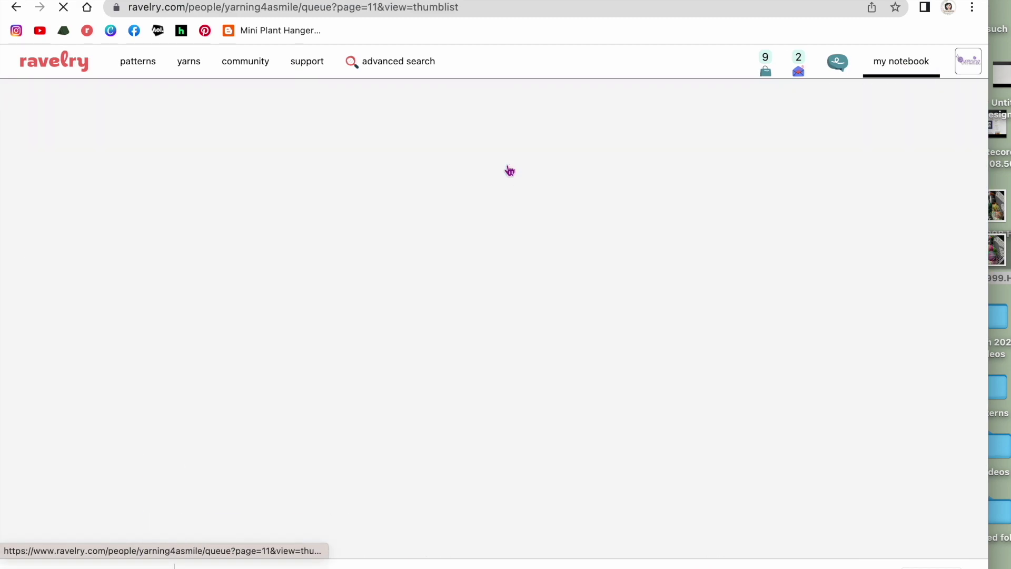
pyautogui.scroll(-20, 661, 210)
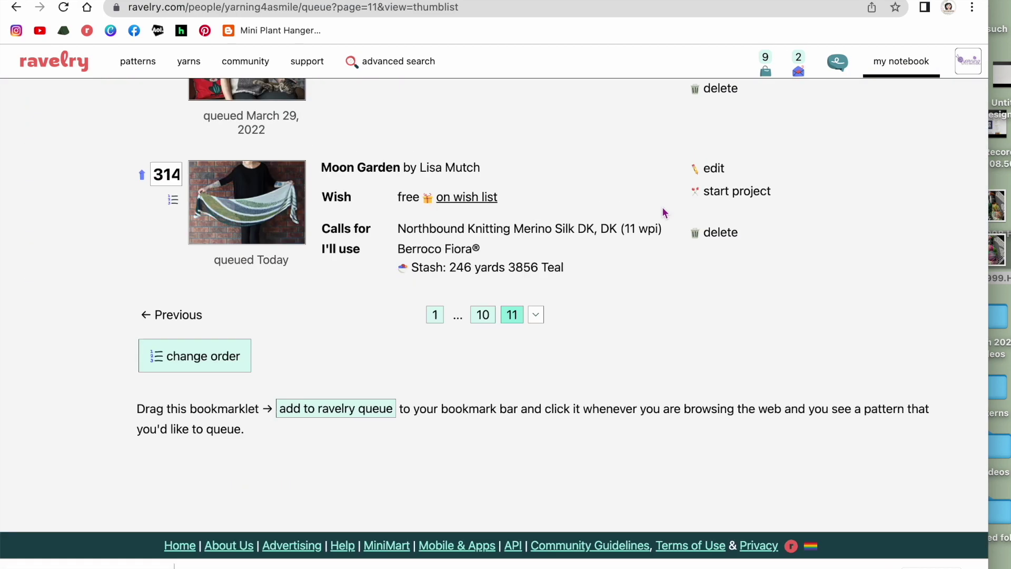
pyautogui.click(727, 199)
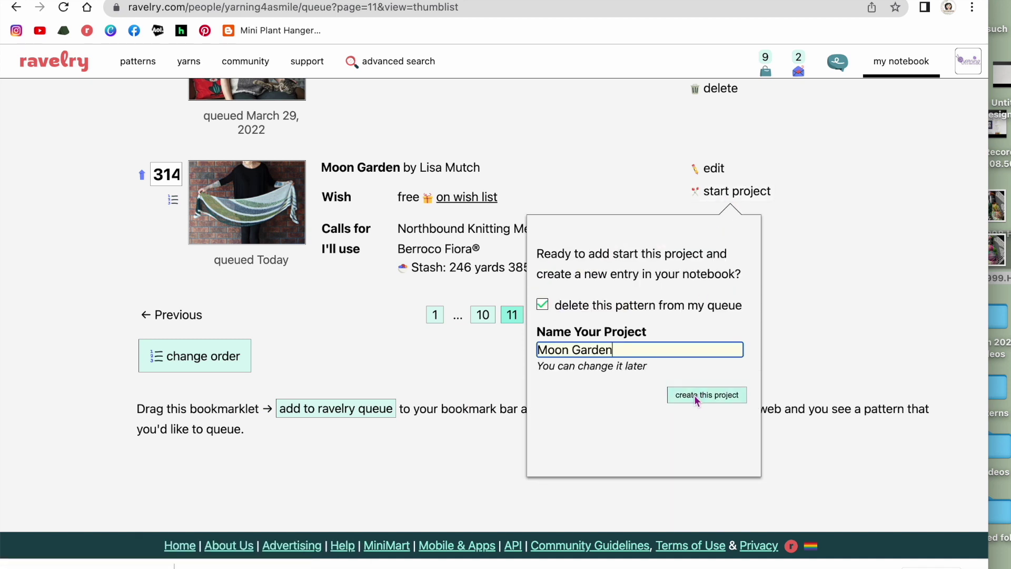
pyautogui.click(684, 396)
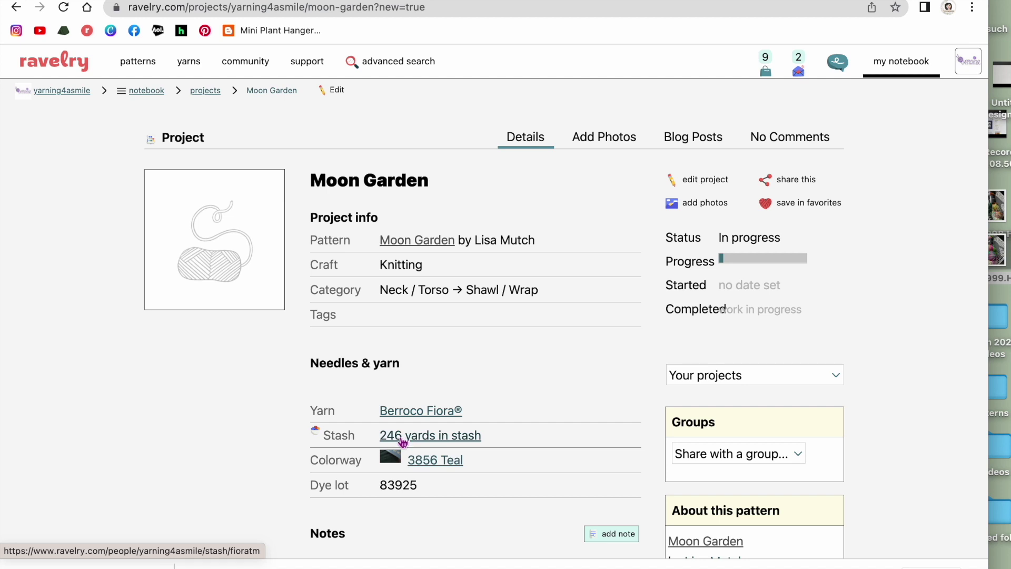
pyautogui.scroll(-1, 403, 441)
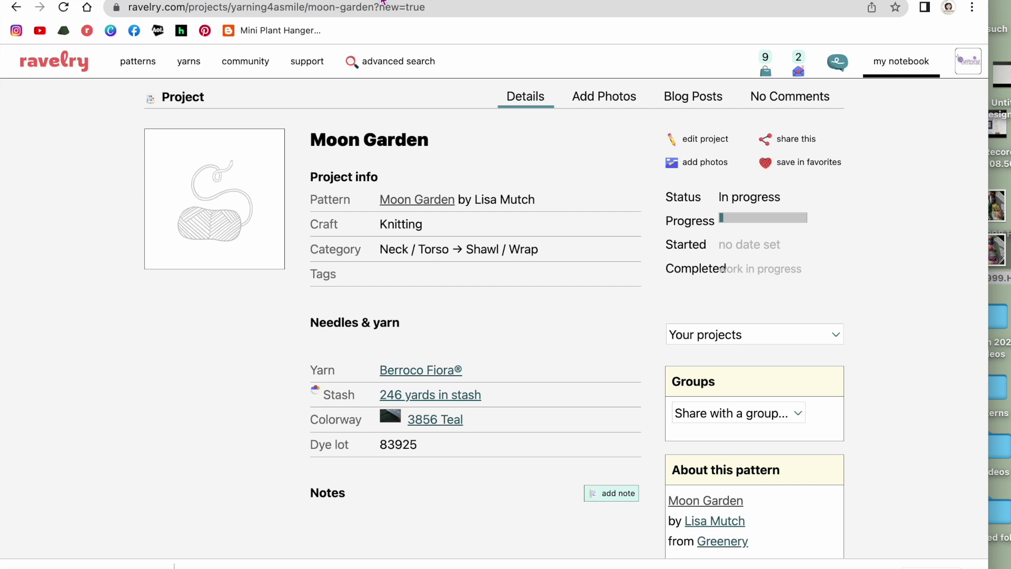
pyautogui.moveTo(897, 72)
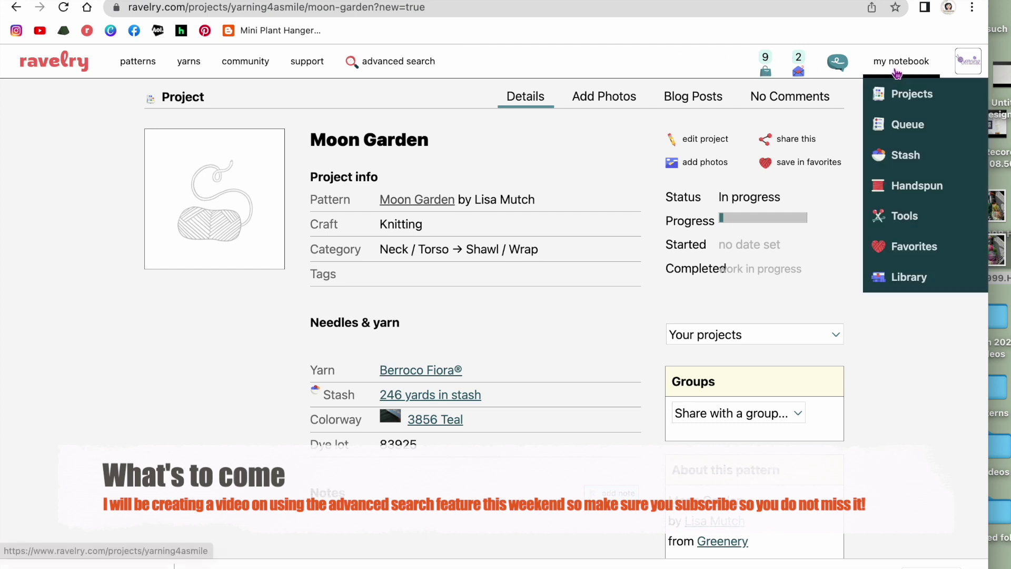